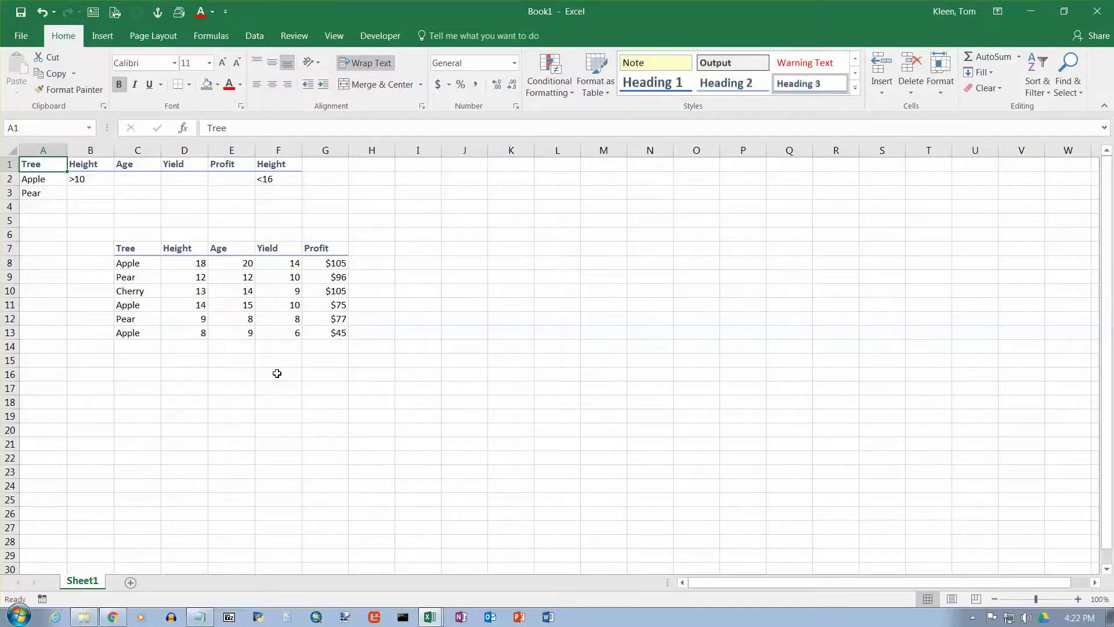
Step: Enter a right-aligned 'Maximum Profit' label in F16 and start an AutoSum in G16
left_click(277, 373)
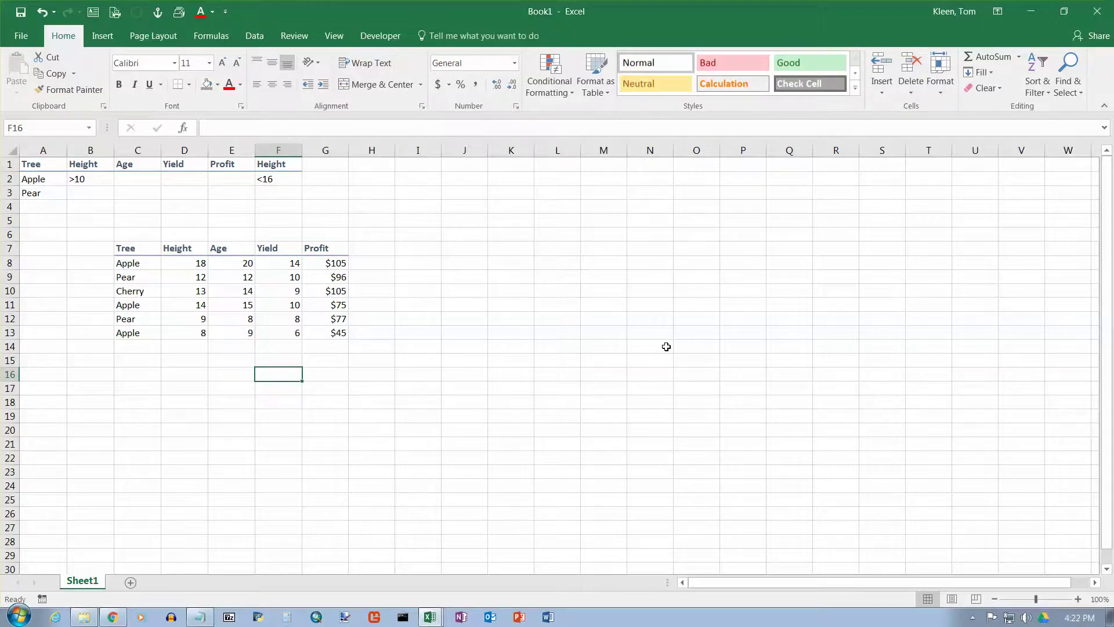
type("Maximum")
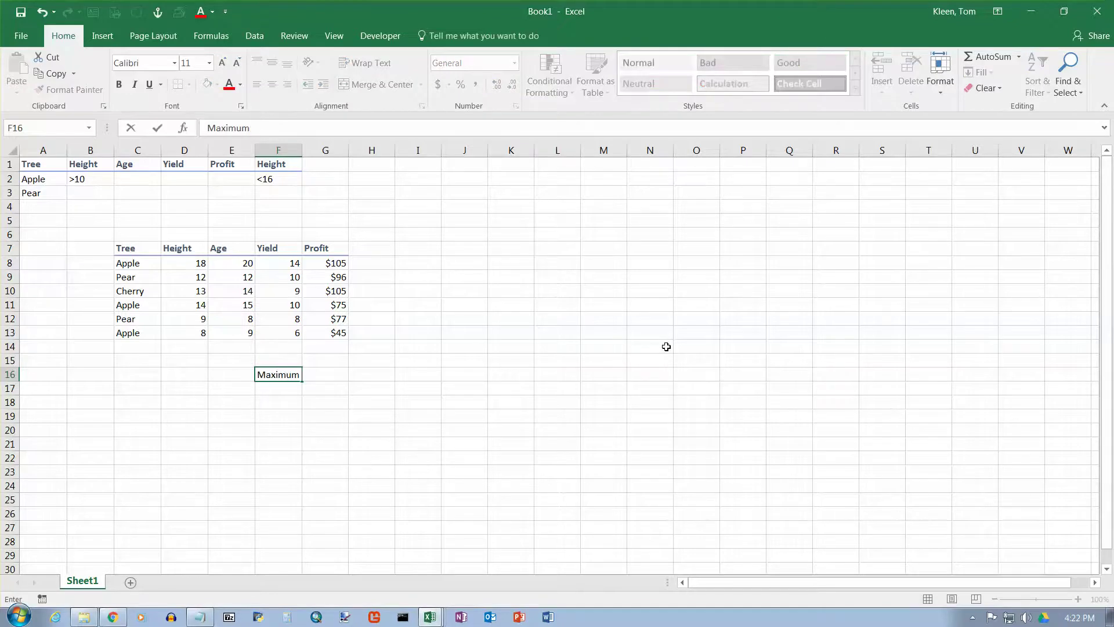
type(" Profit")
key("Return")
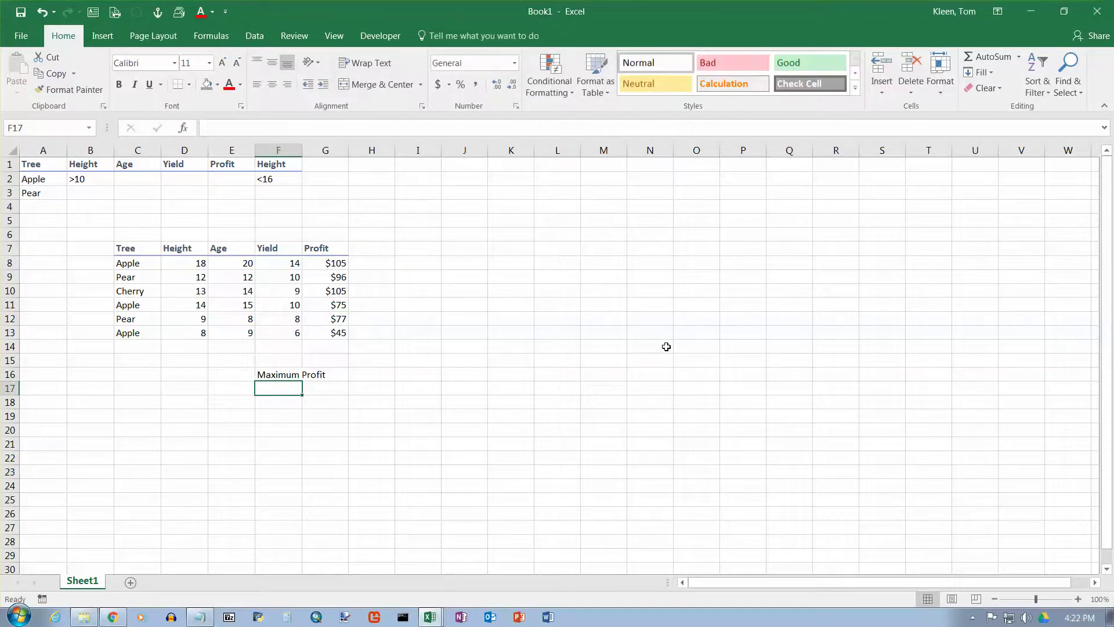
left_click(297, 374)
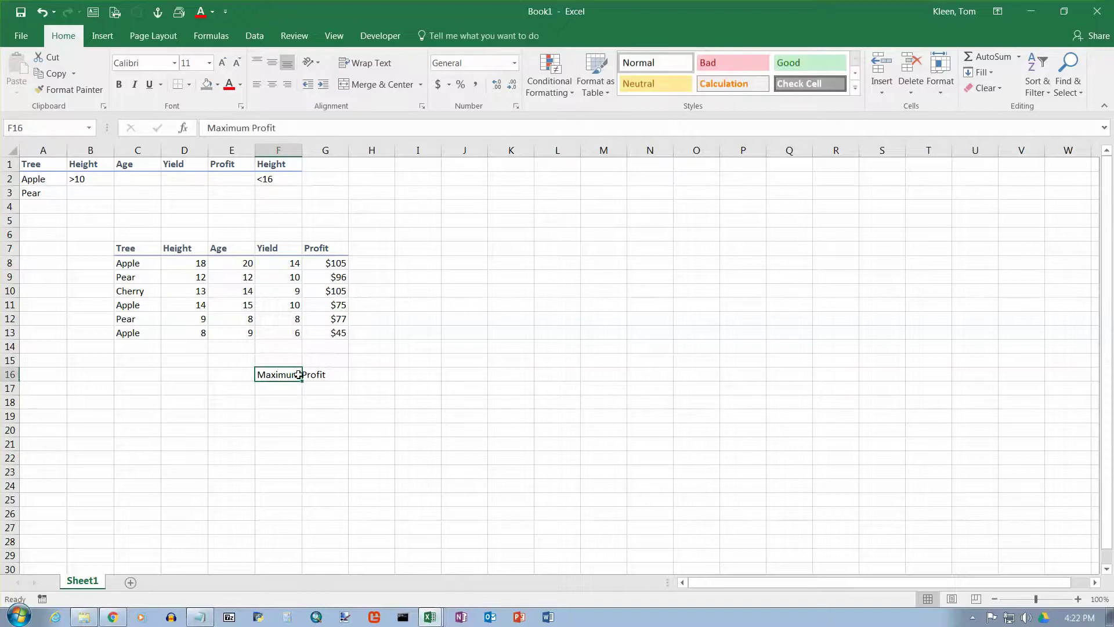
left_click(288, 85)
left_click(328, 372)
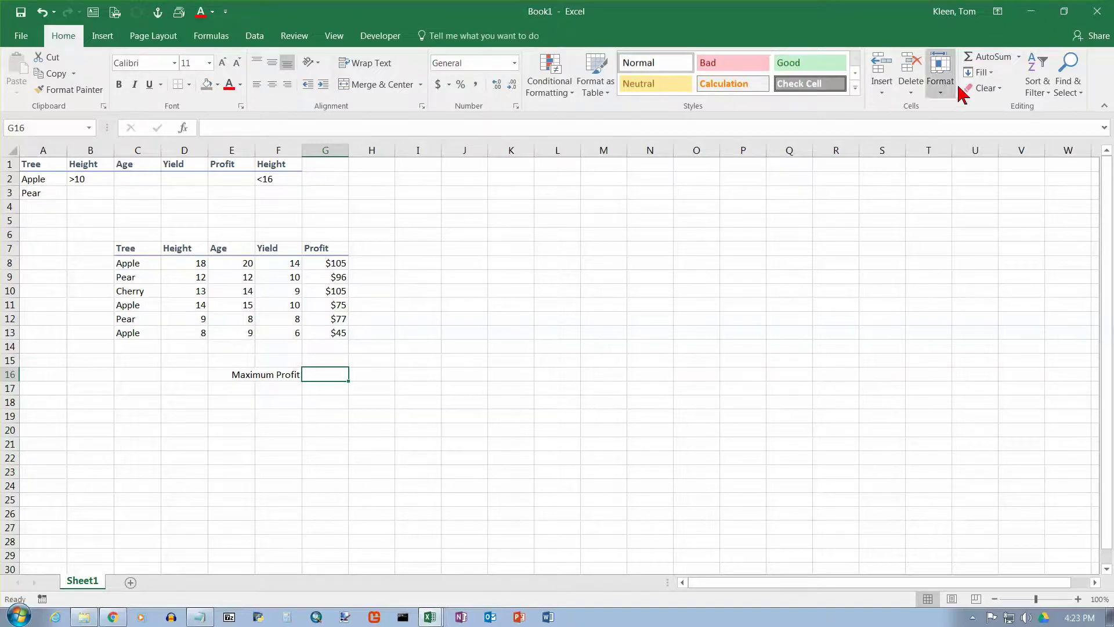
left_click(1020, 57)
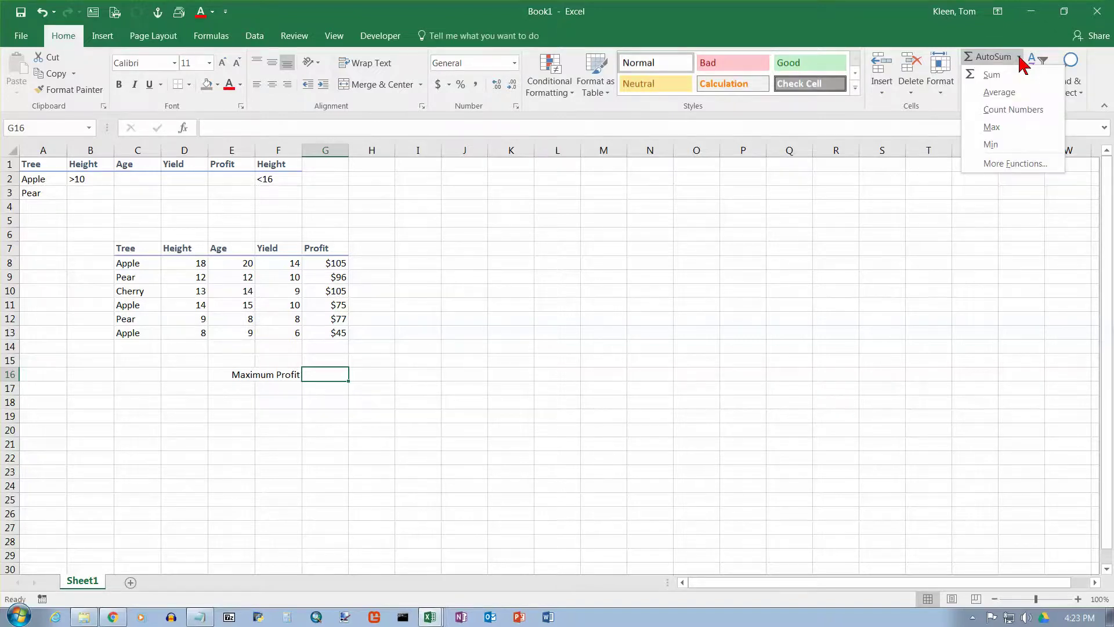
Step: Insert =MAX(G8:G13) in G16 using AutoSum's Max, showing $105
left_click(992, 127)
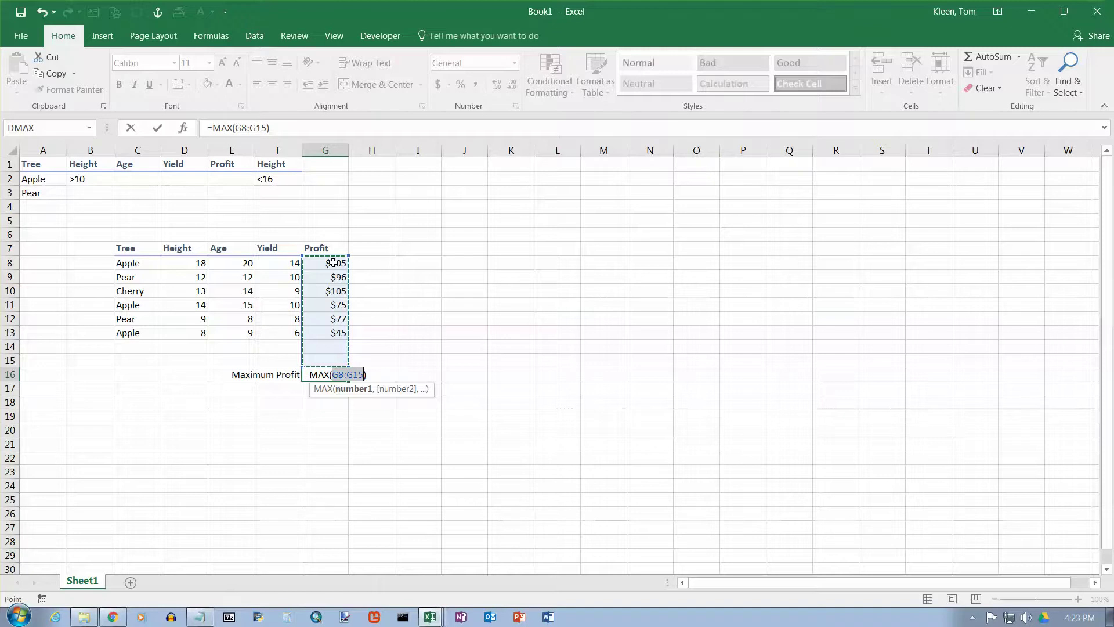
left_click_drag(333, 263, 336, 332)
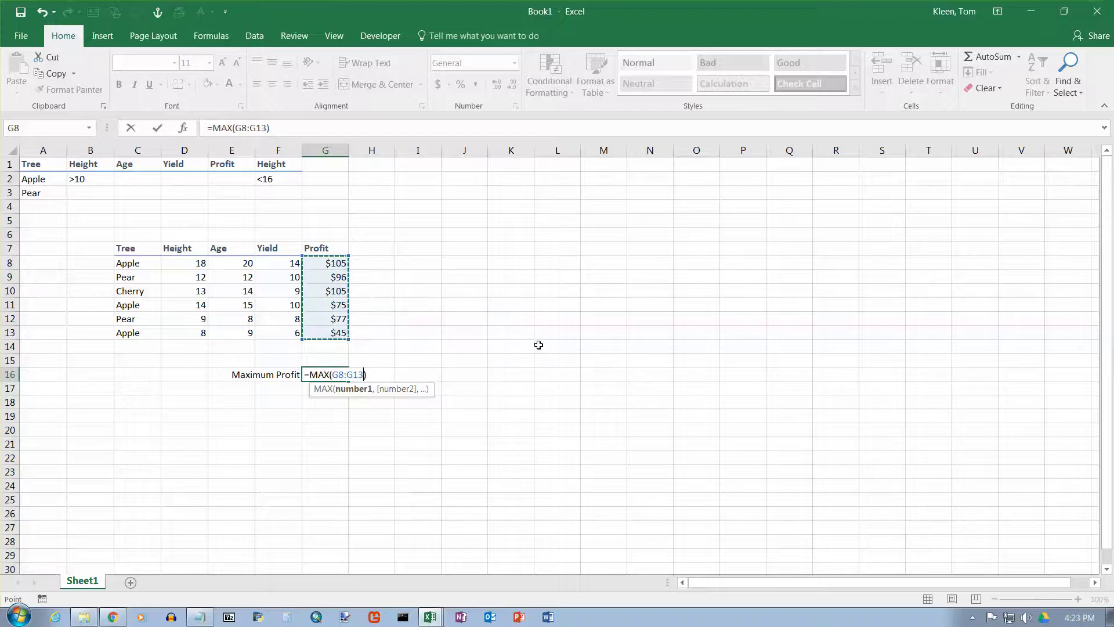
key("Return")
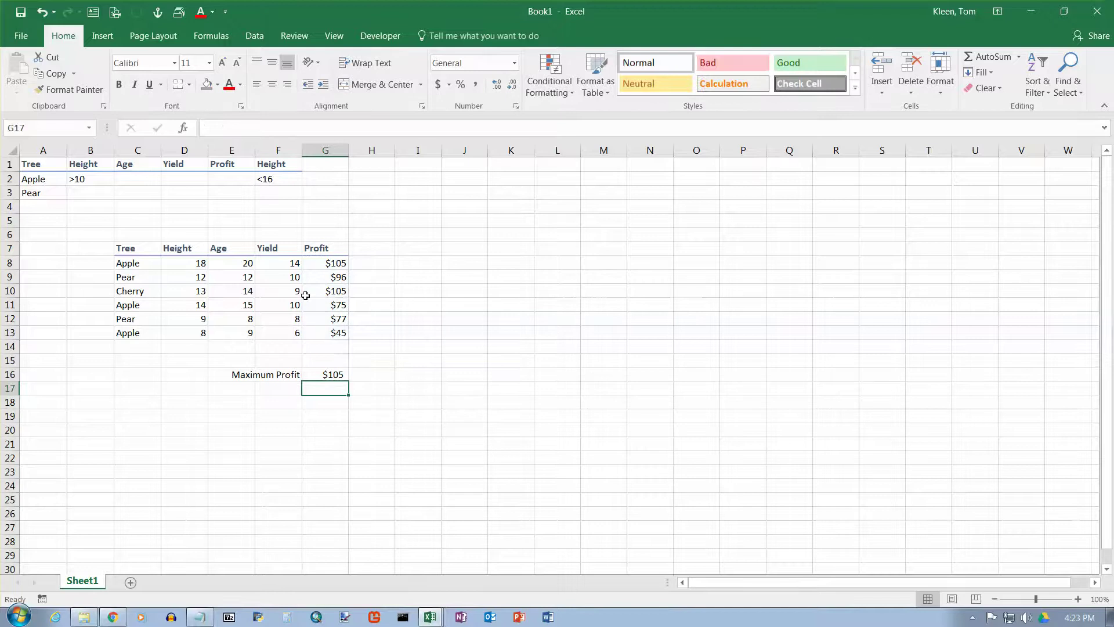
Step: Enter 'Maximum Profit for Apple Trees' in F17, right-align it, and select G17
left_click(284, 390)
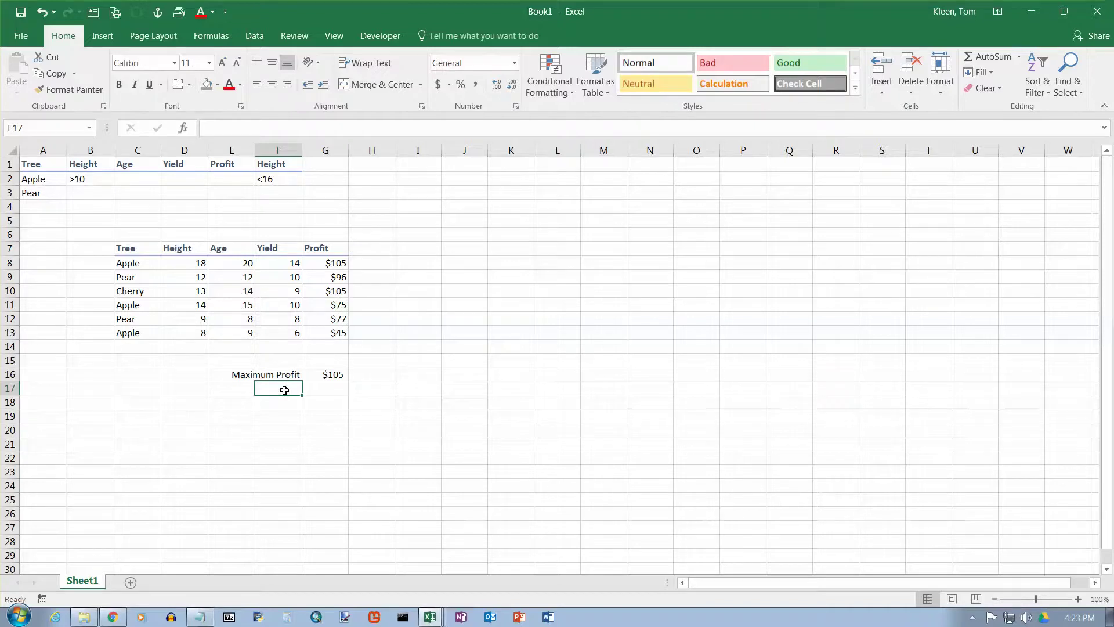
type("Maximum Profit")
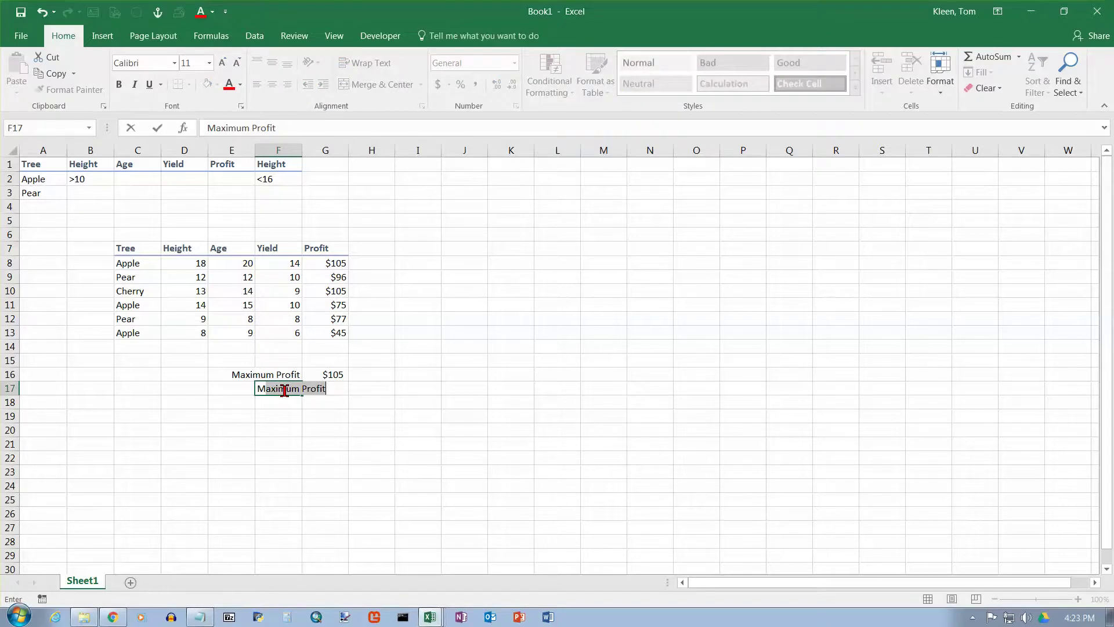
key("BackSpace")
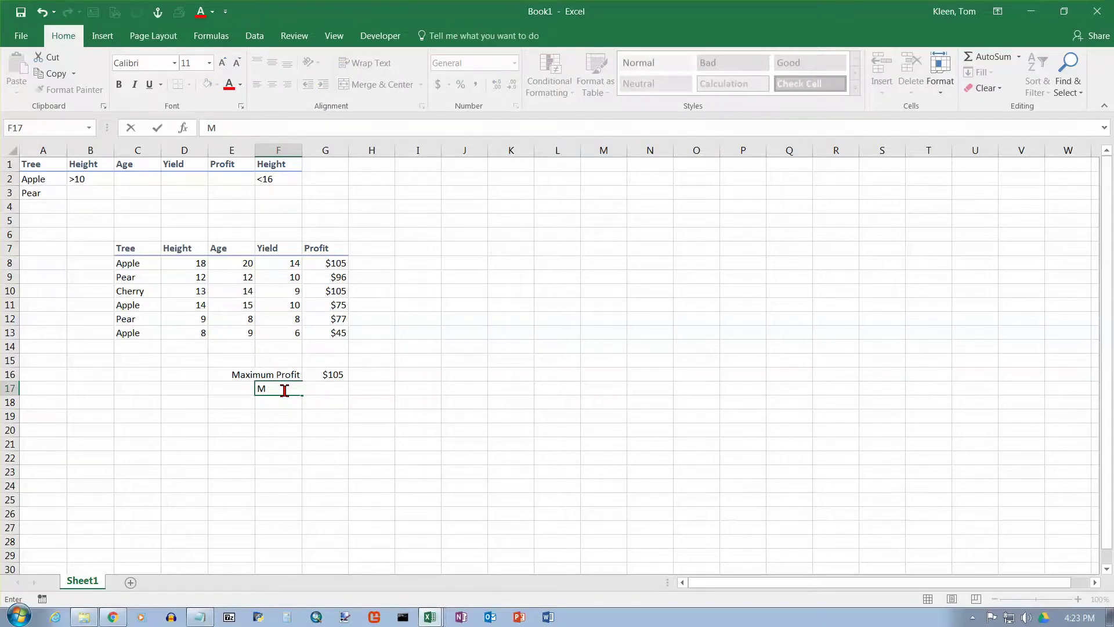
type("aximum")
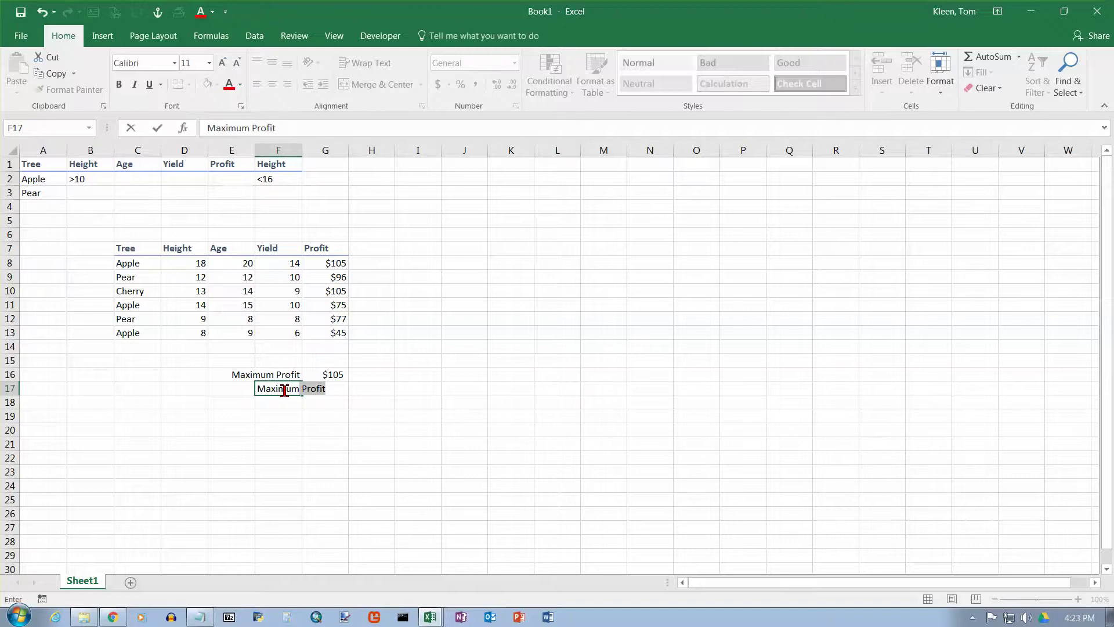
key("Tab")
left_click(284, 390)
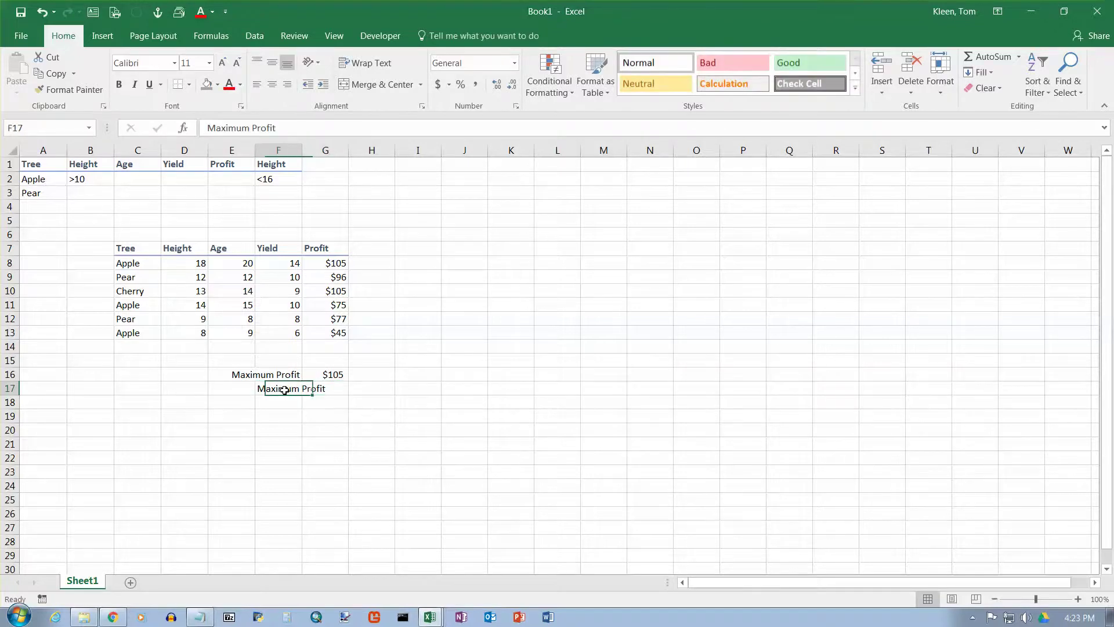
key("F2")
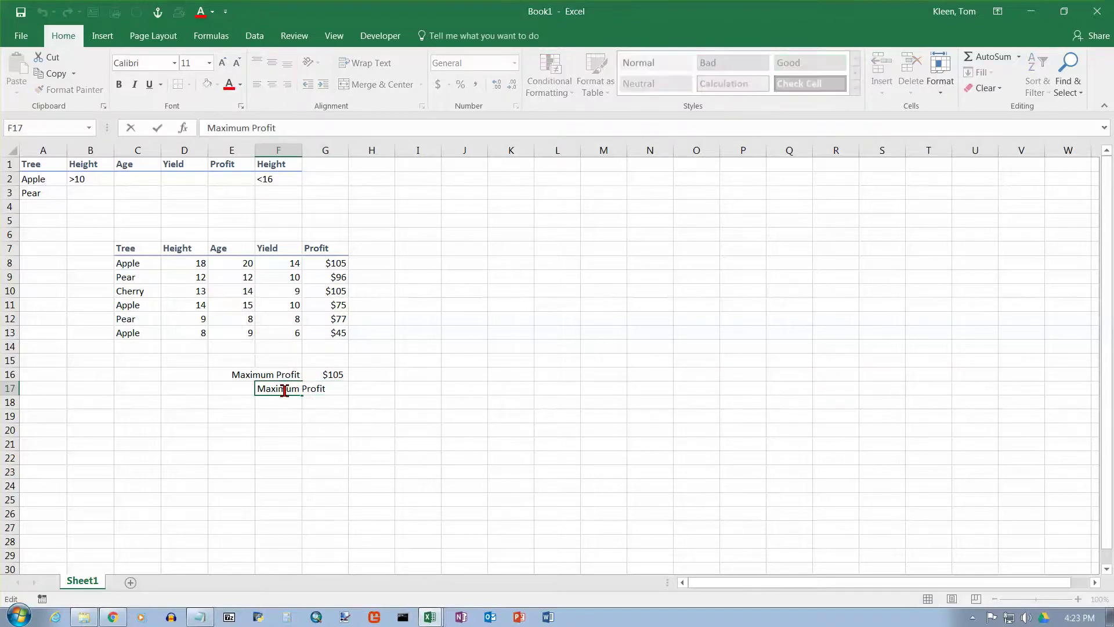
type("for Apple Trees")
key("Return")
left_click(285, 390)
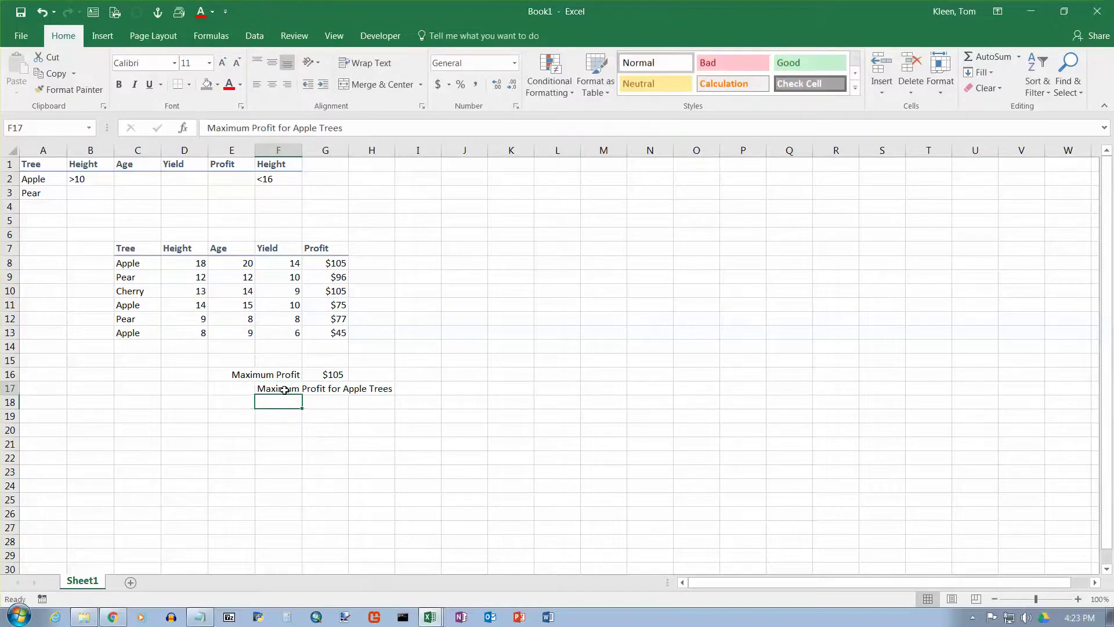
left_click(287, 84)
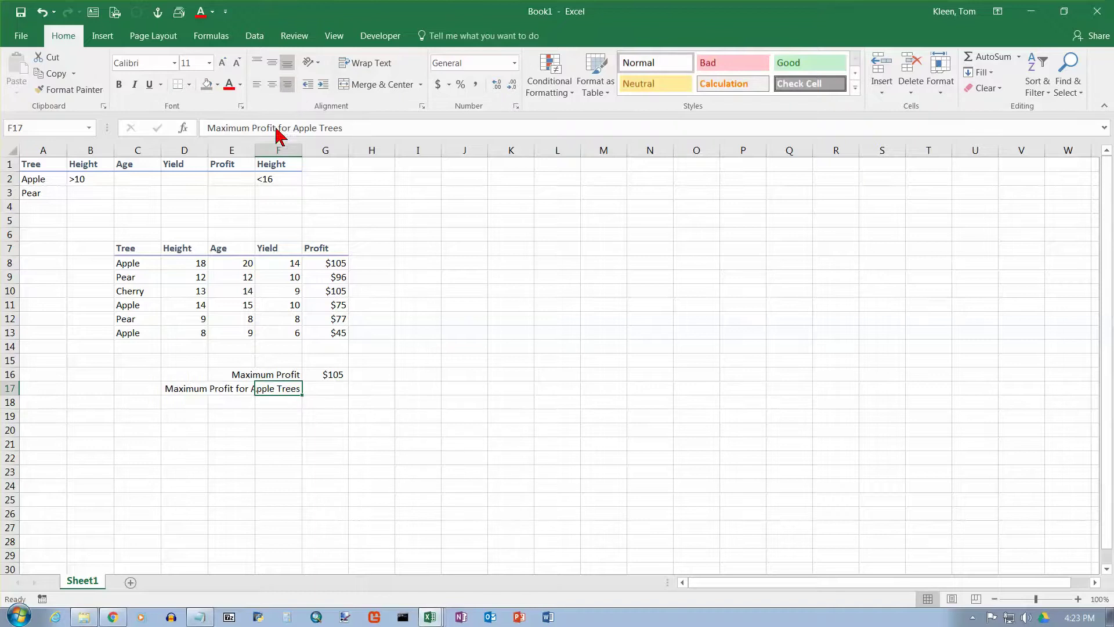
left_click(334, 388)
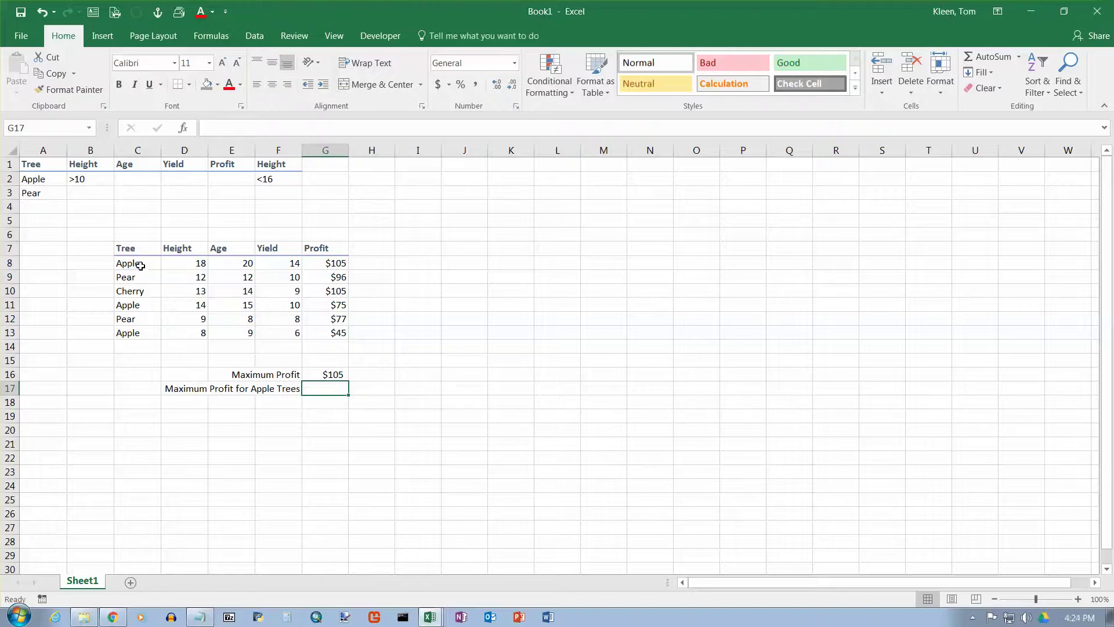
left_click_drag(139, 266, 340, 265)
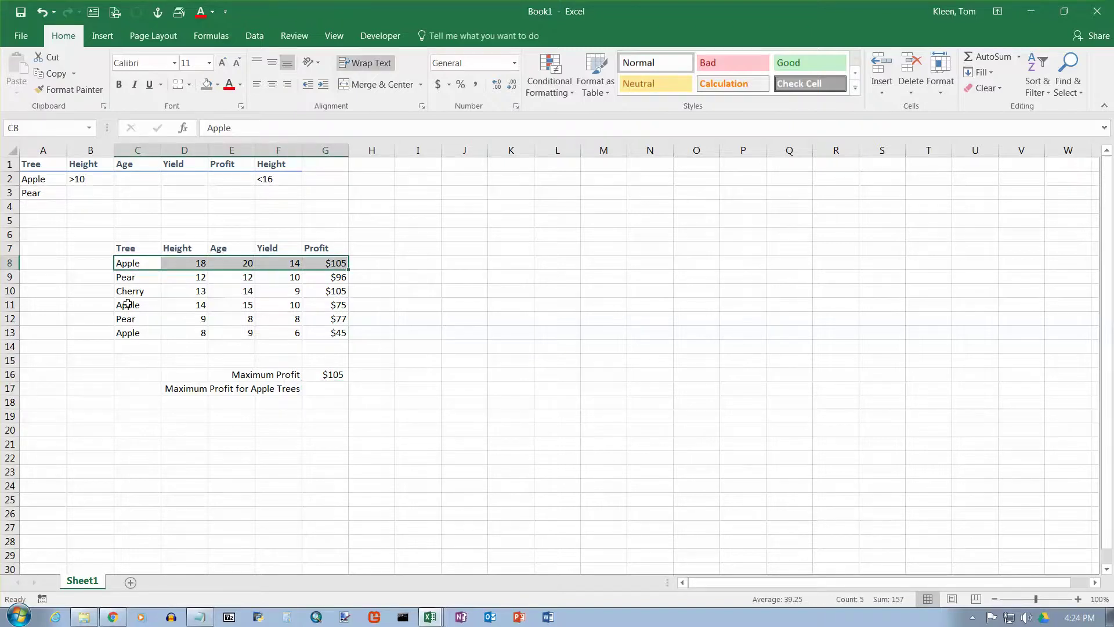
left_click_drag(127, 305, 347, 306, "ctrl")
left_click_drag(125, 330, 317, 335, "ctrl")
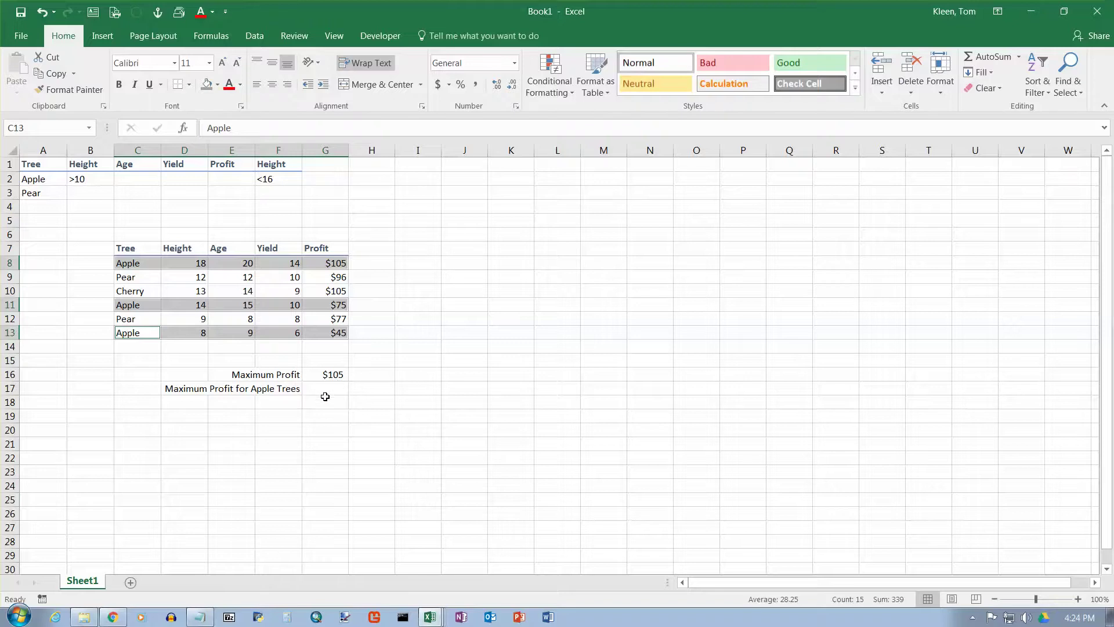
left_click(325, 390)
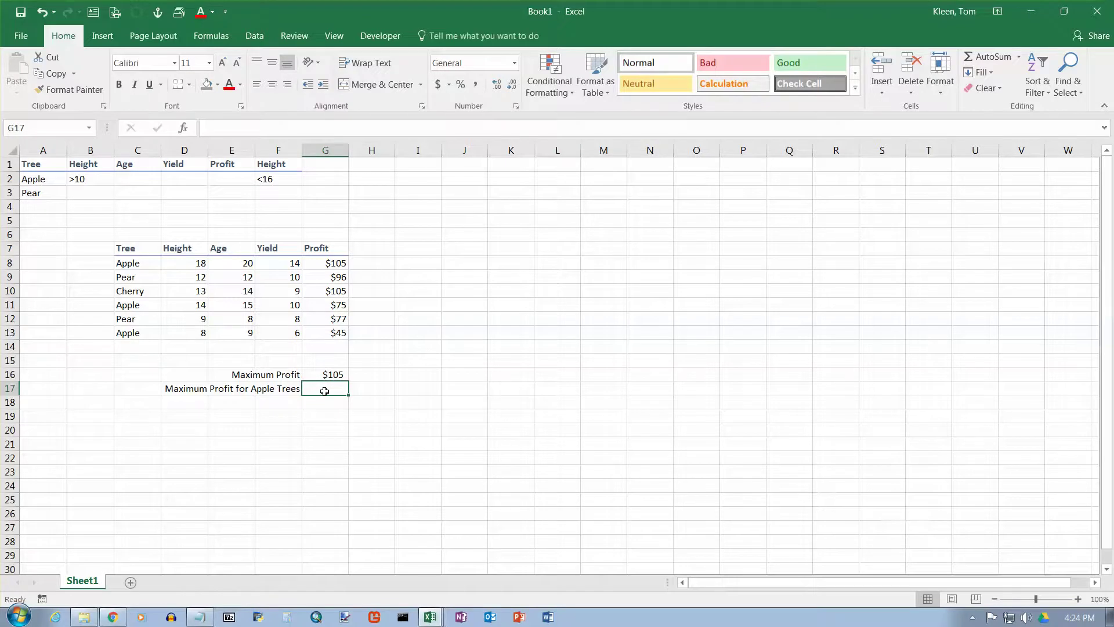
left_click(216, 37)
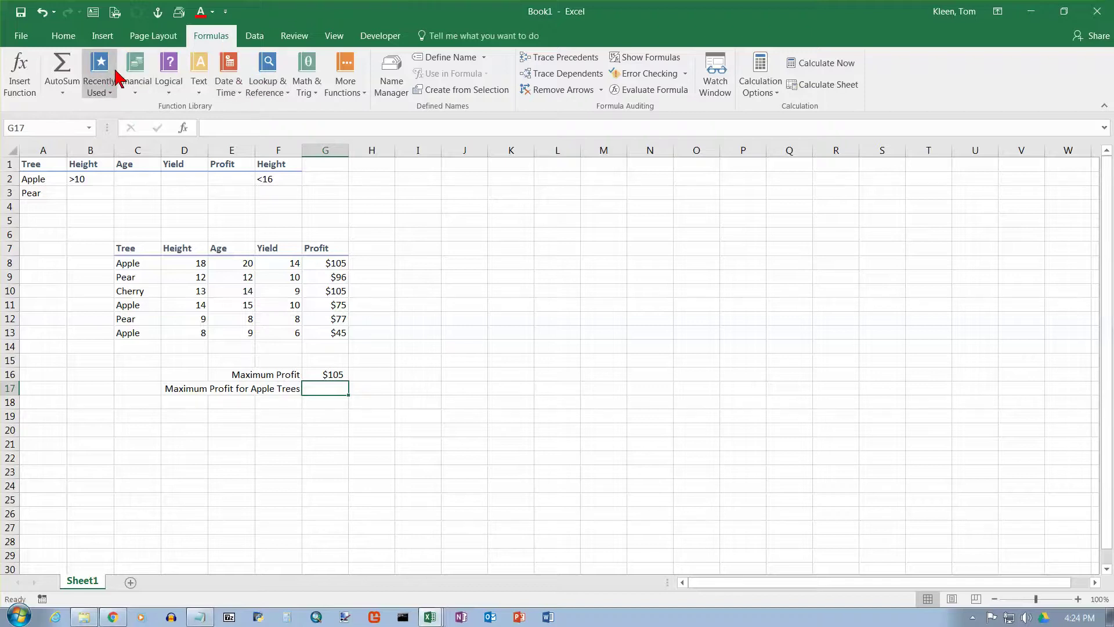
Step: Insert the DMAX function from the Database category of Insert Function into G17
left_click(361, 91)
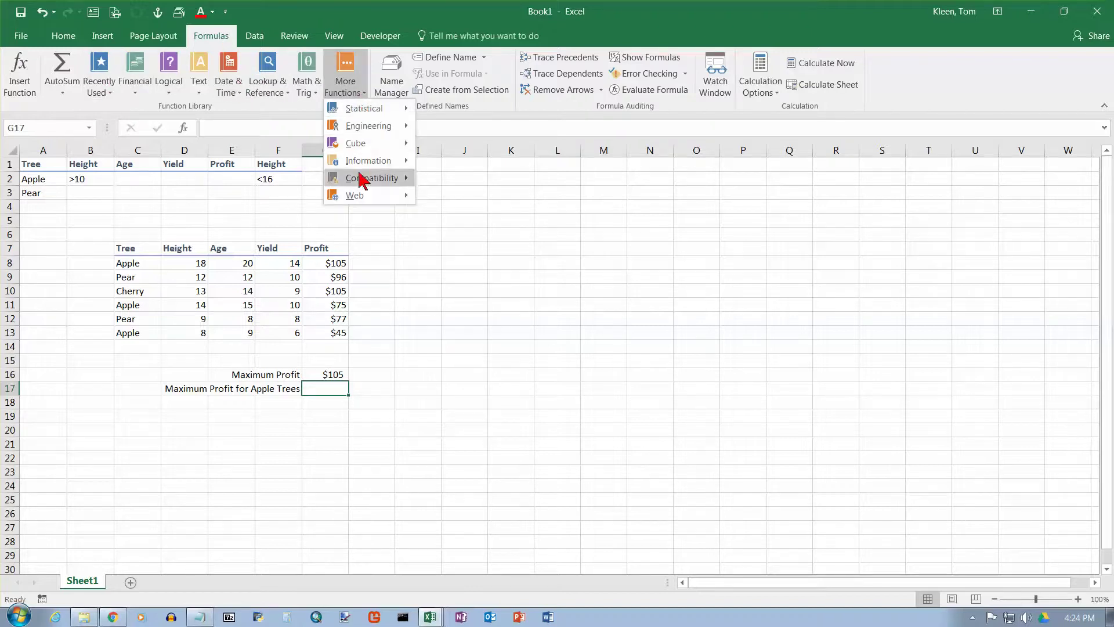
left_click(22, 67)
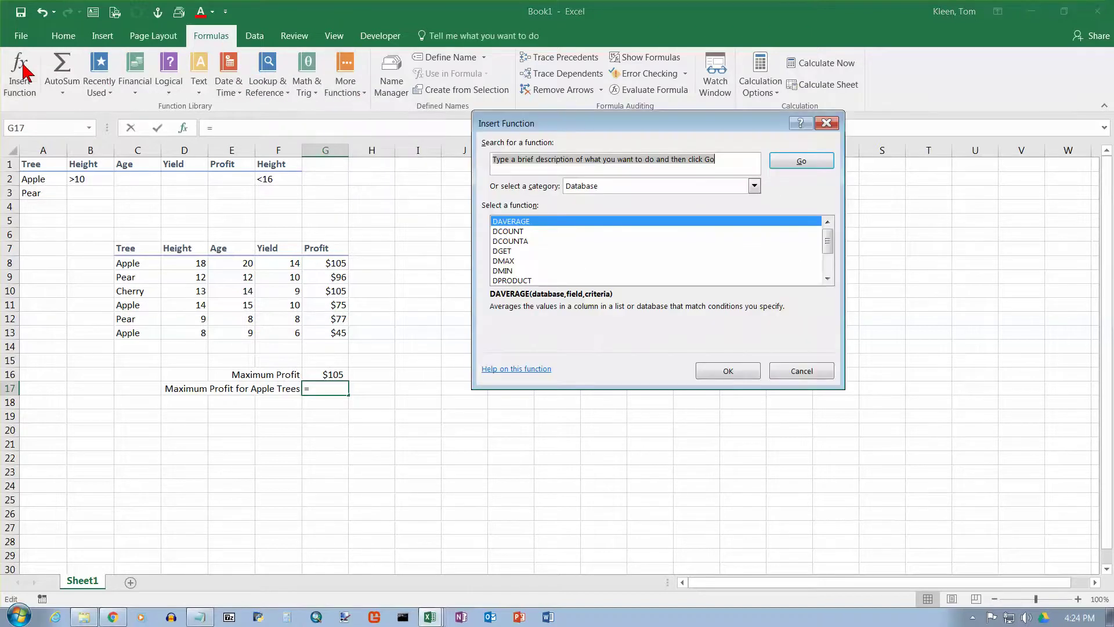
left_click(755, 186)
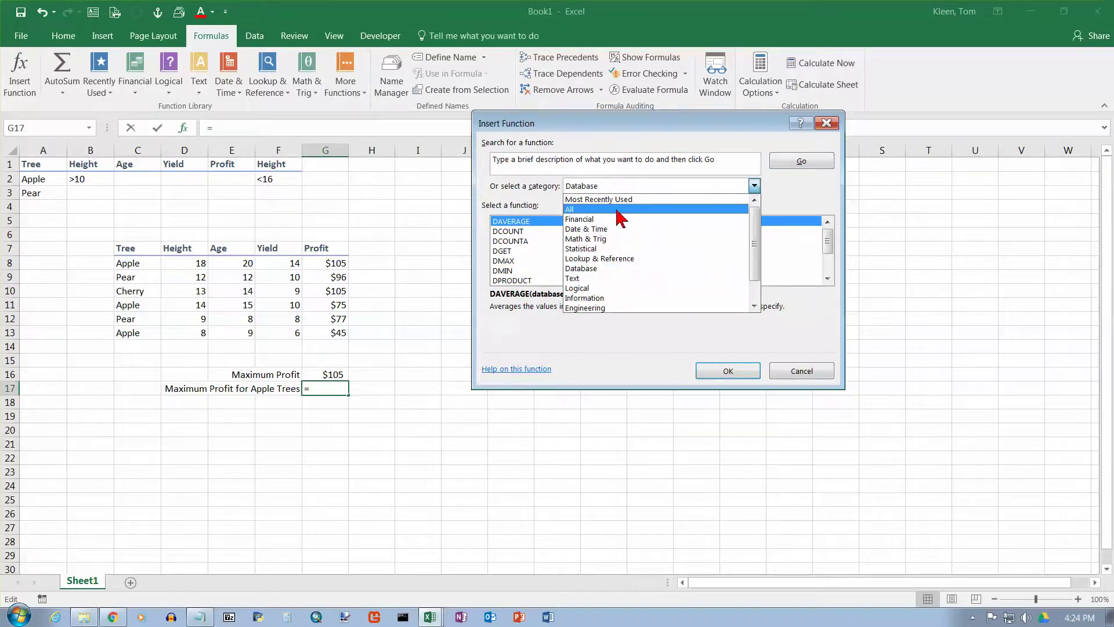
left_click(614, 276)
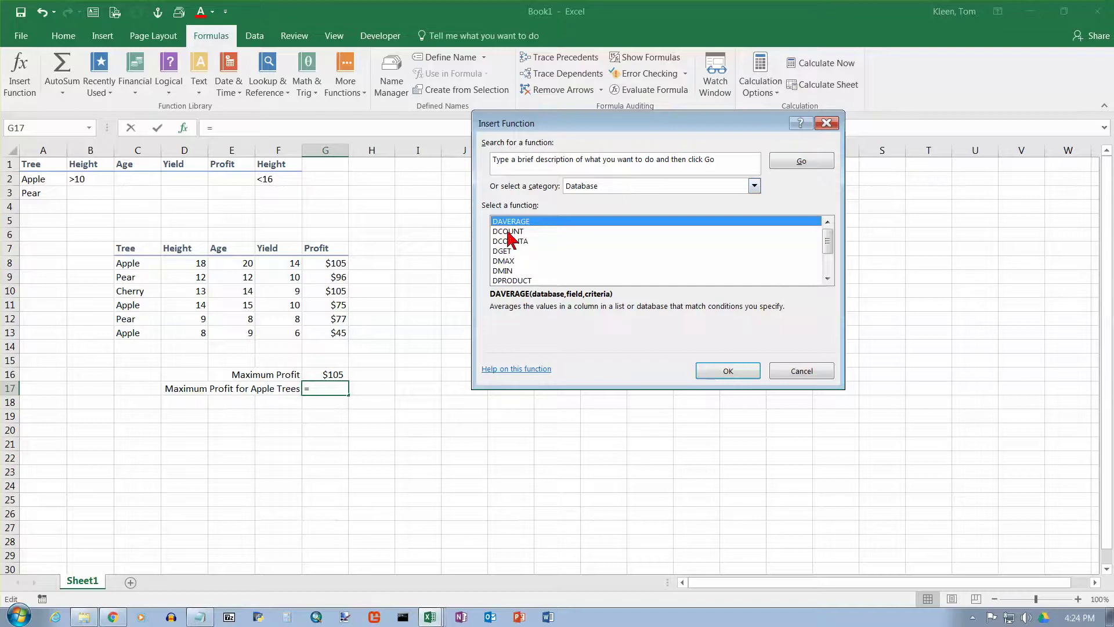
left_click(828, 273)
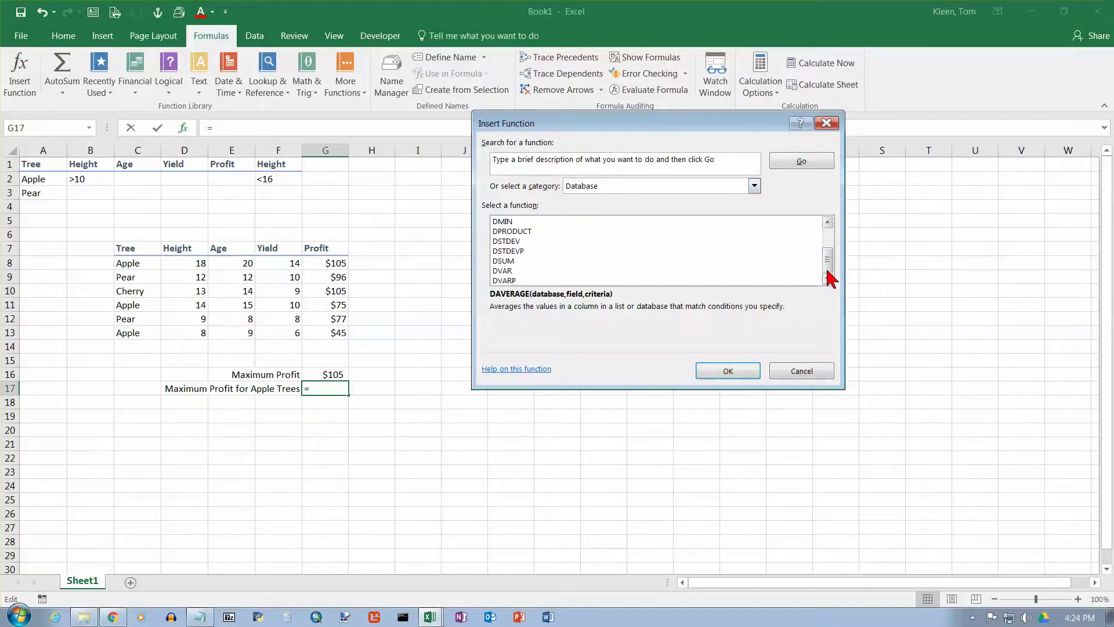
scroll(529, 254, "up", 2)
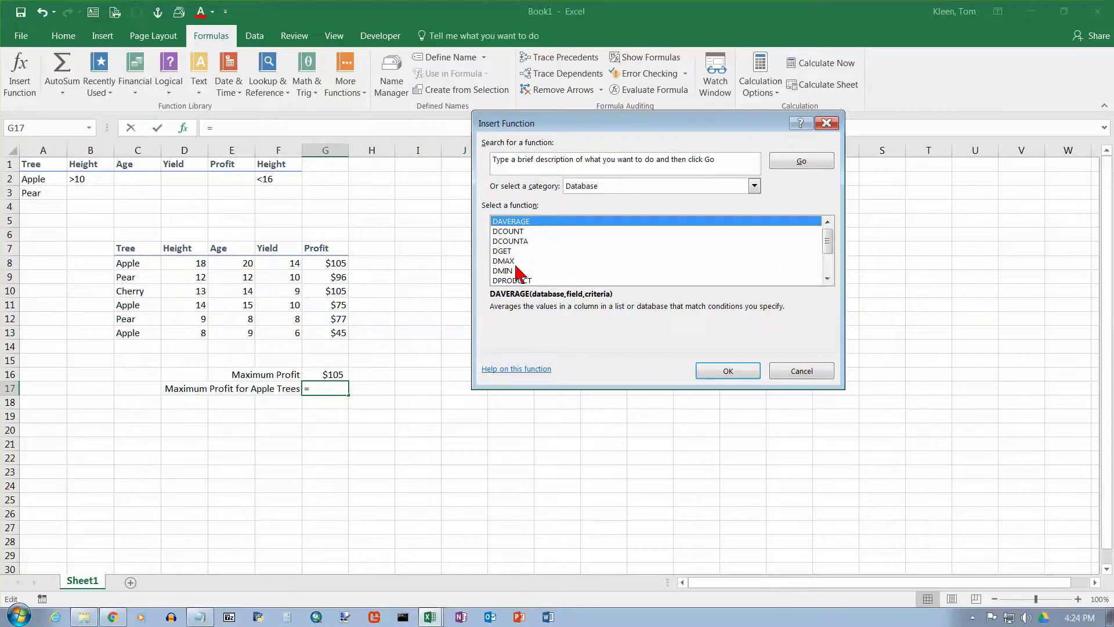
left_click(512, 262)
left_click(726, 372)
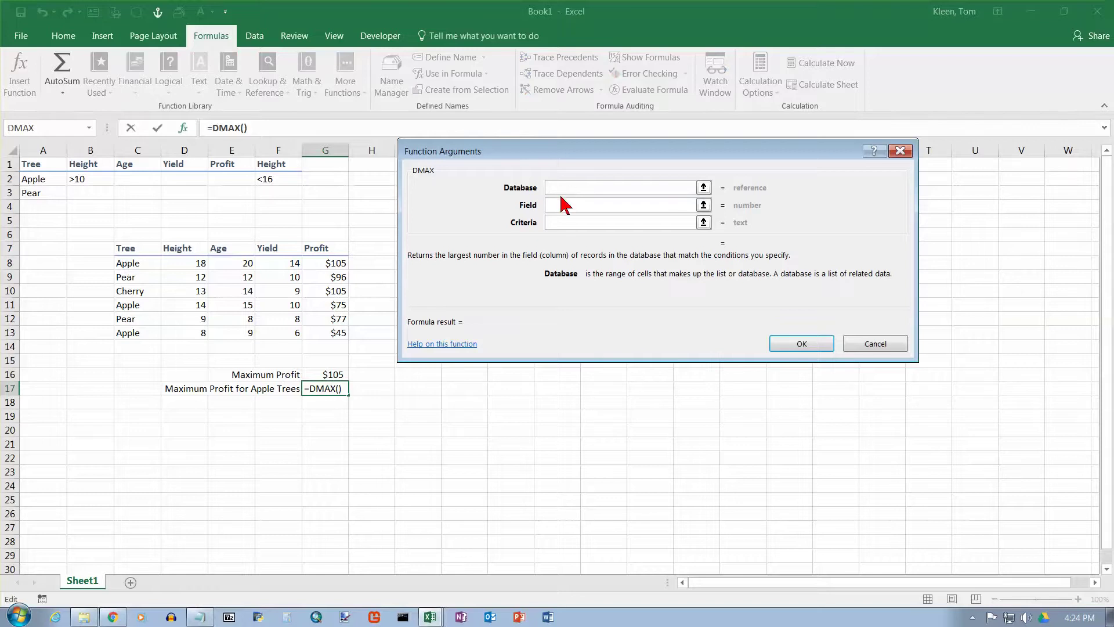
Step: Give DMAX the database C7:G13, field 5 and criteria A1:A2
left_click_drag(135, 248, 324, 331)
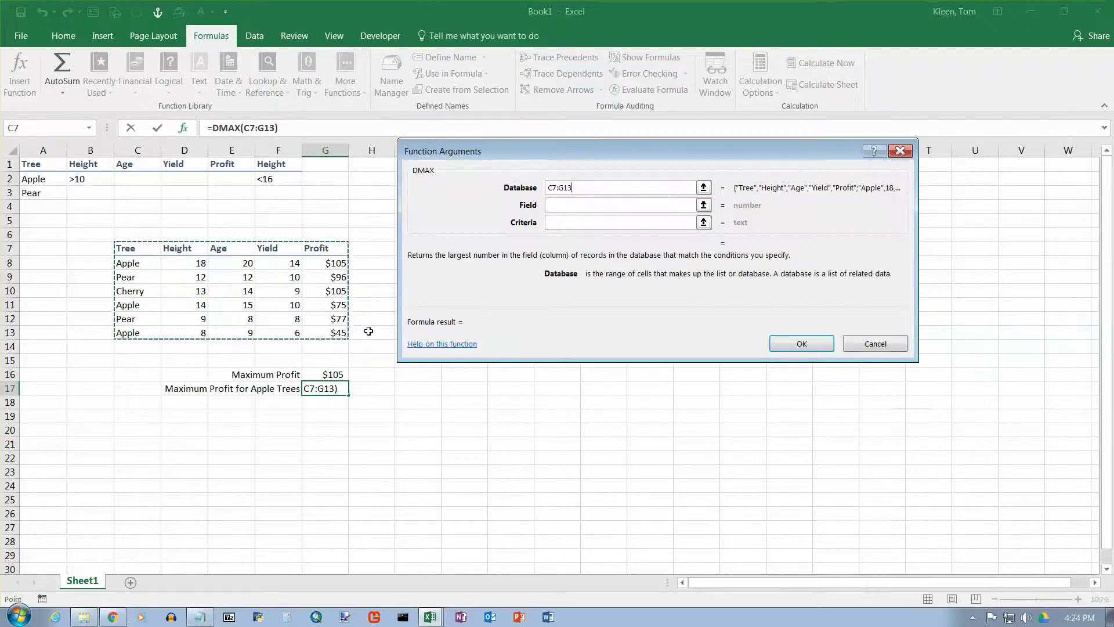
left_click(558, 206)
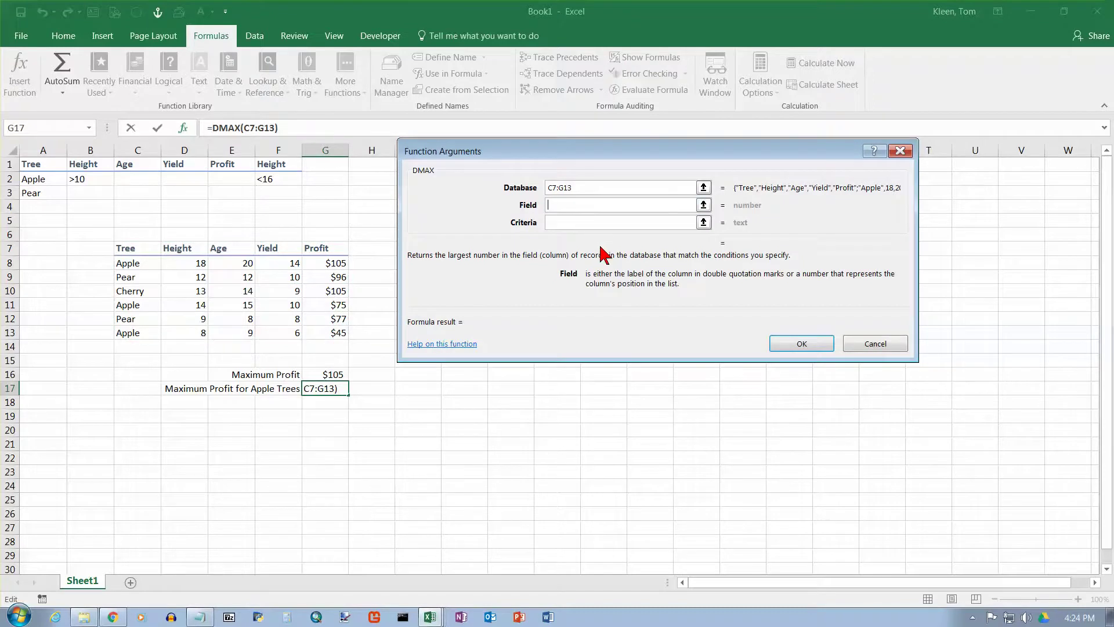
type("5")
left_click(557, 226)
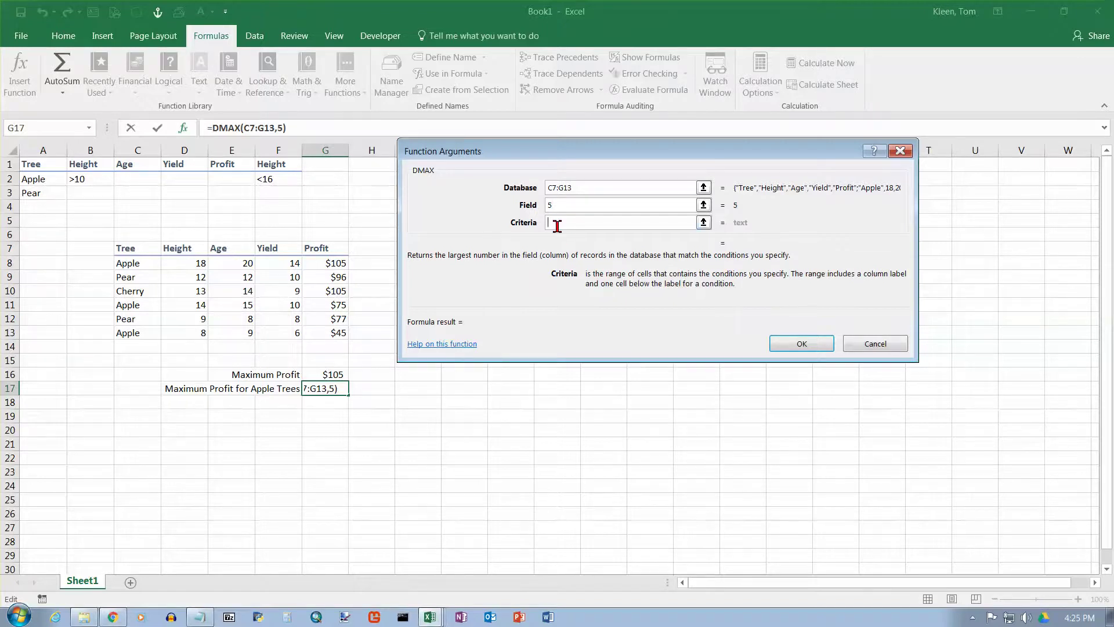
left_click(34, 164)
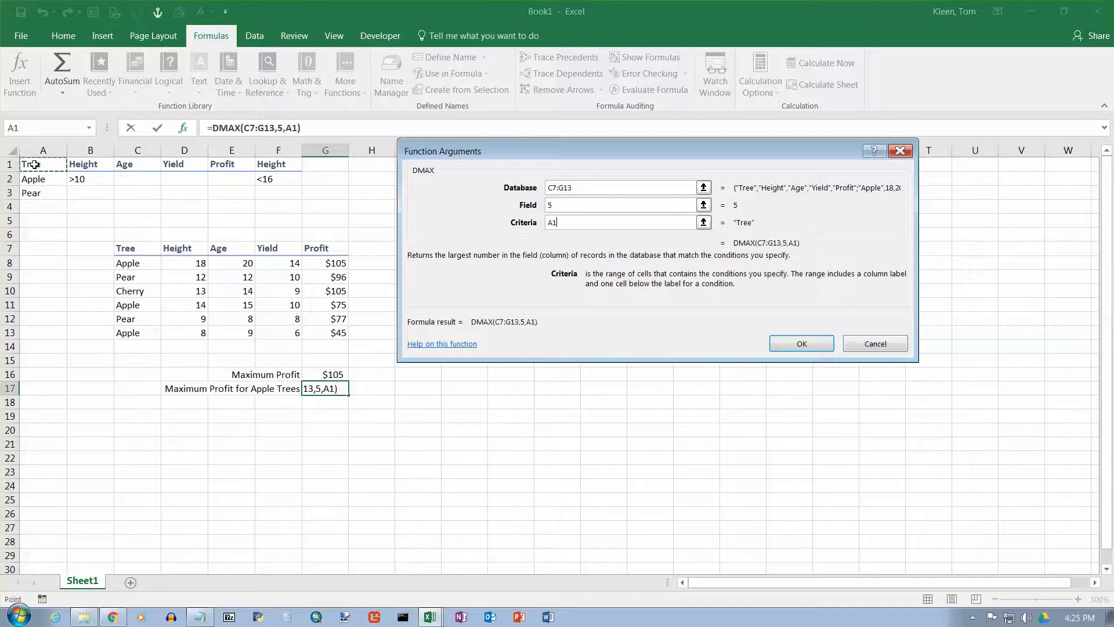
left_click_drag(35, 165, 37, 179)
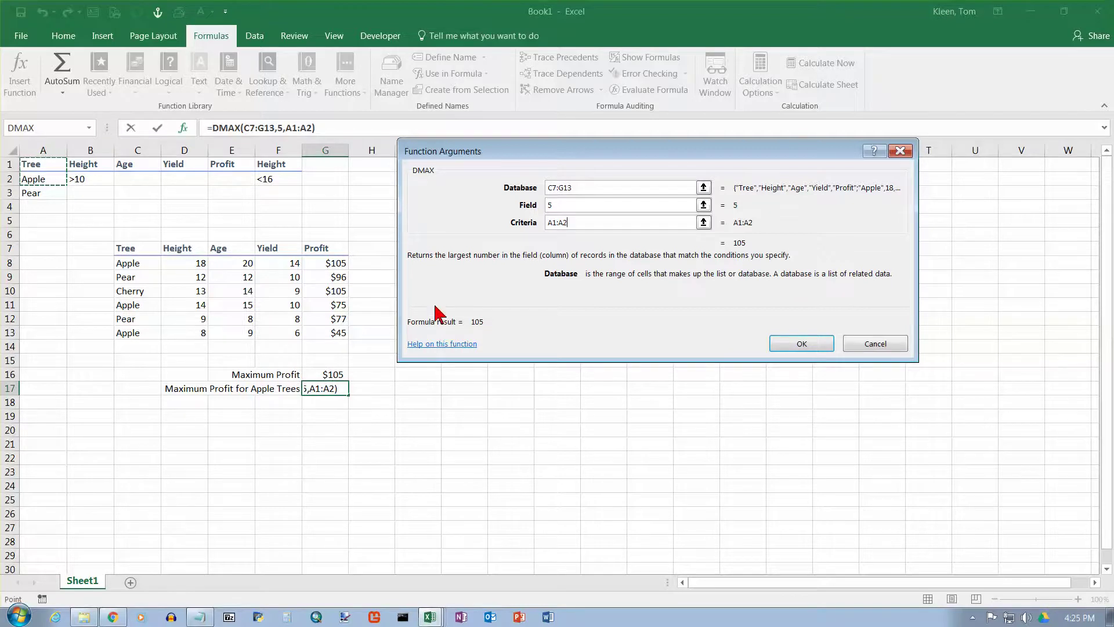
left_click(801, 343)
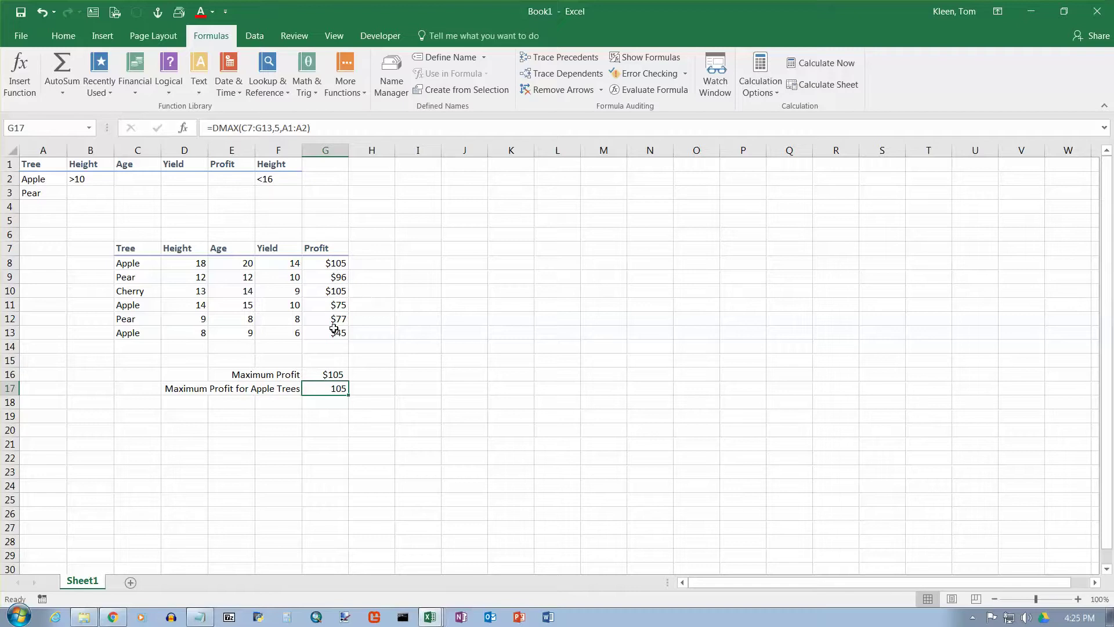
Step: Highlight Apple rows 8, 11 and 13 to confirm 105 is their top profit
left_click_drag(141, 266, 337, 264)
left_click_drag(148, 305, 334, 306)
left_click_drag(131, 330, 334, 333)
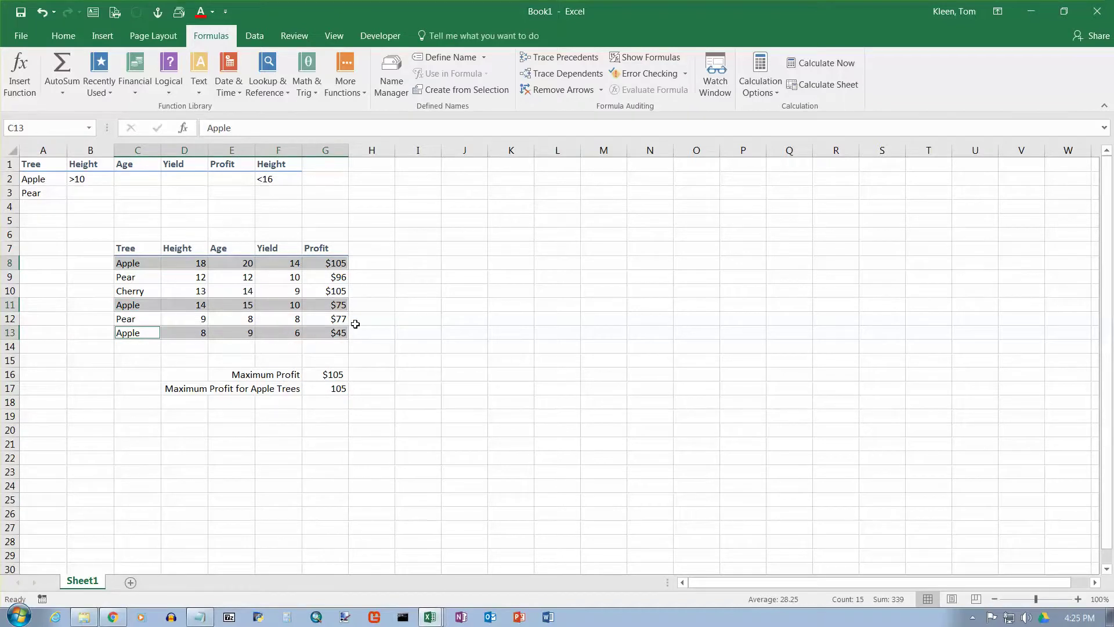
left_click(336, 388)
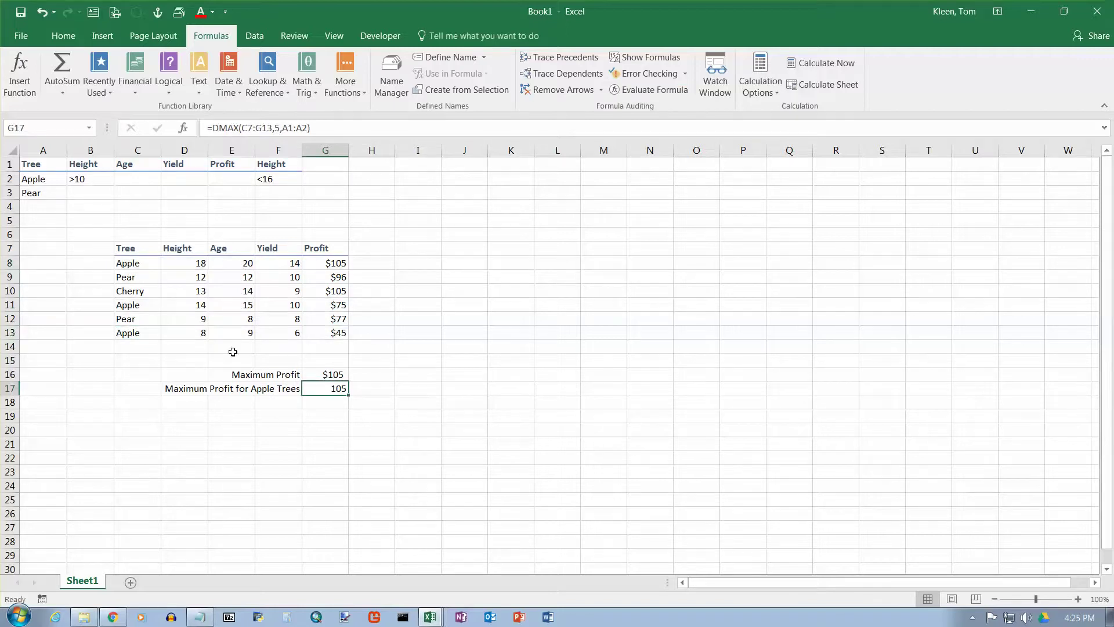
right_click(324, 388)
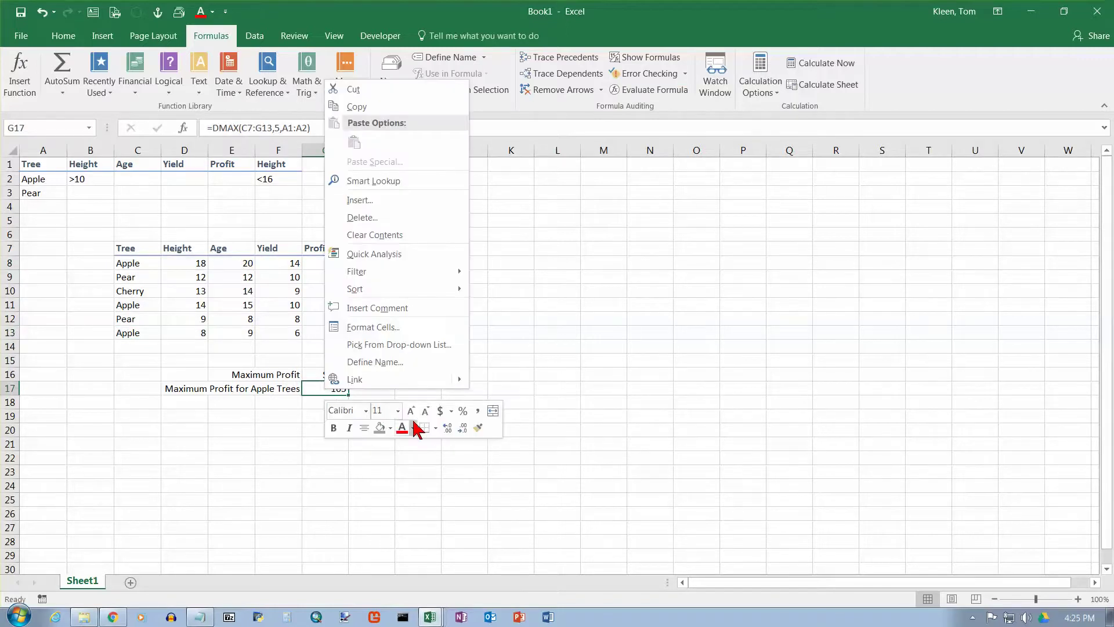
Step: Apply currency format to G17 and G16 so both read $ 105.00
left_click(440, 411)
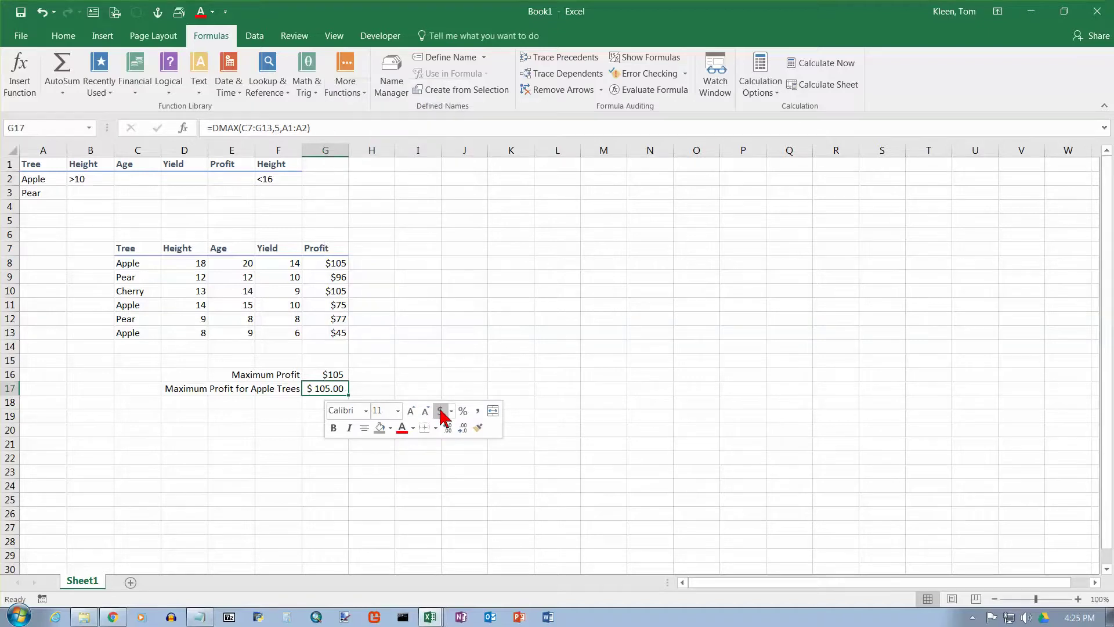
left_click(333, 374)
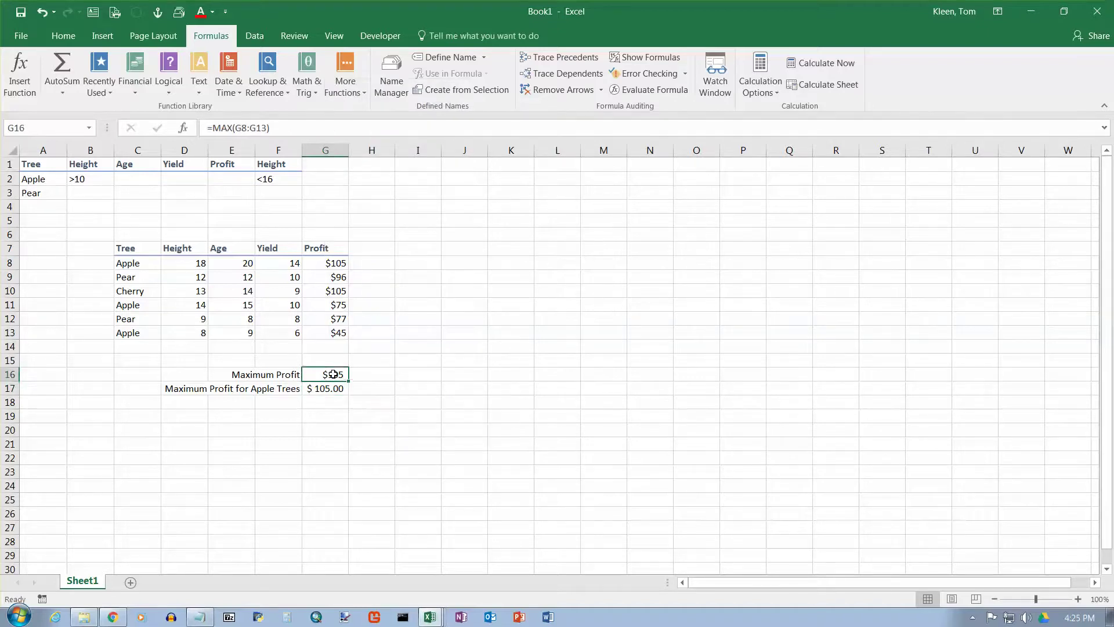
right_click(334, 376)
left_click(450, 397)
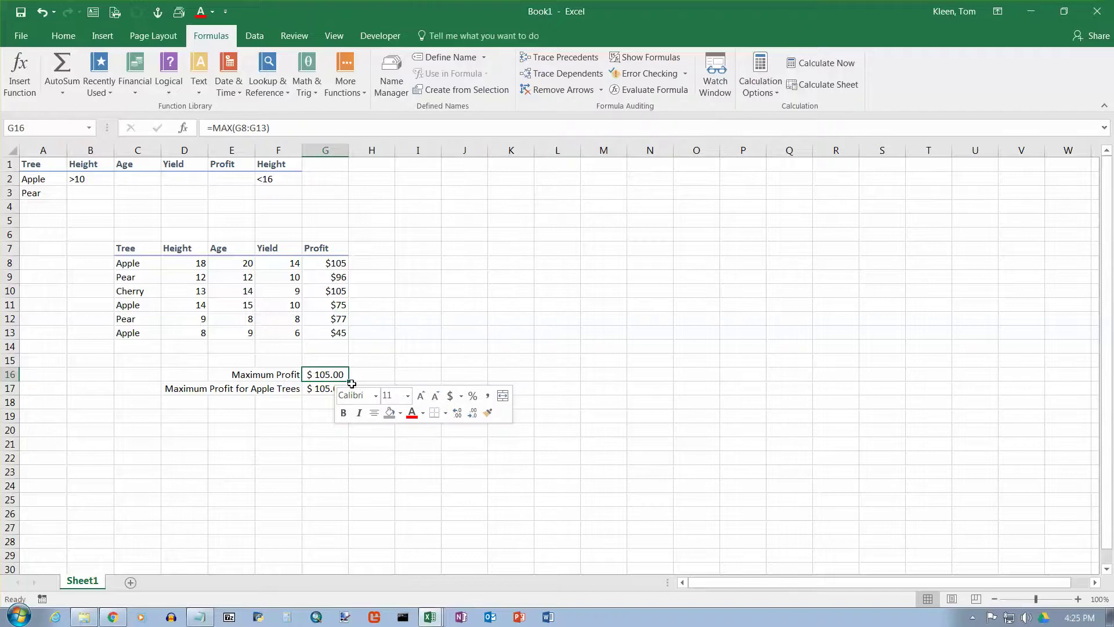
left_click(329, 389)
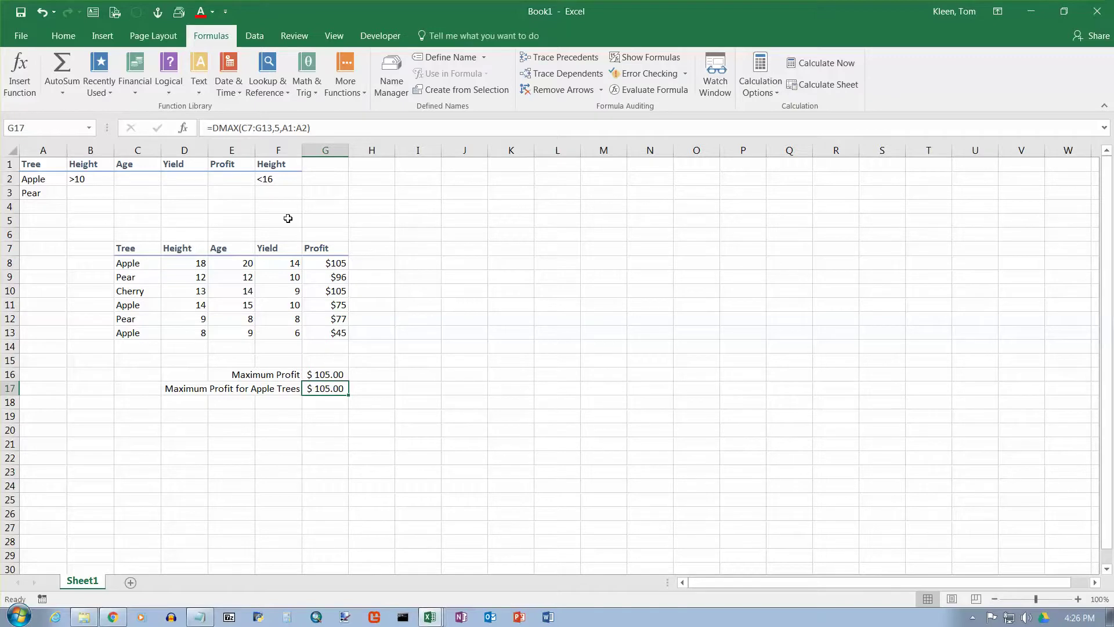
Step: Change the G17 formula to =DMAX(C7:G13,"profit",A1:A2)
left_click(282, 128)
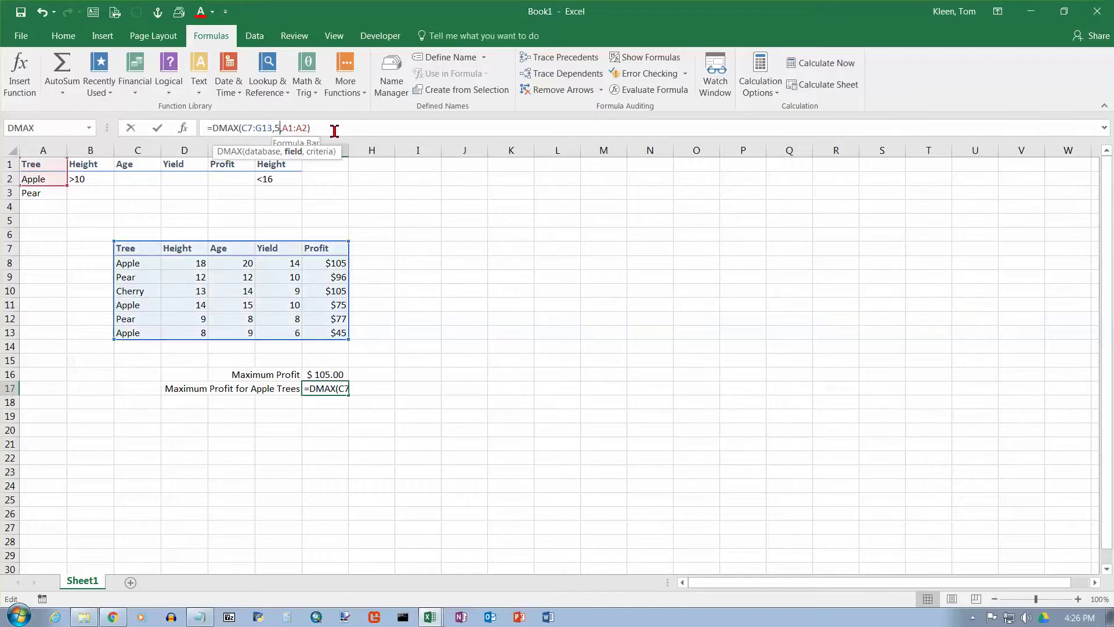
key("BackSpace")
type("\"")
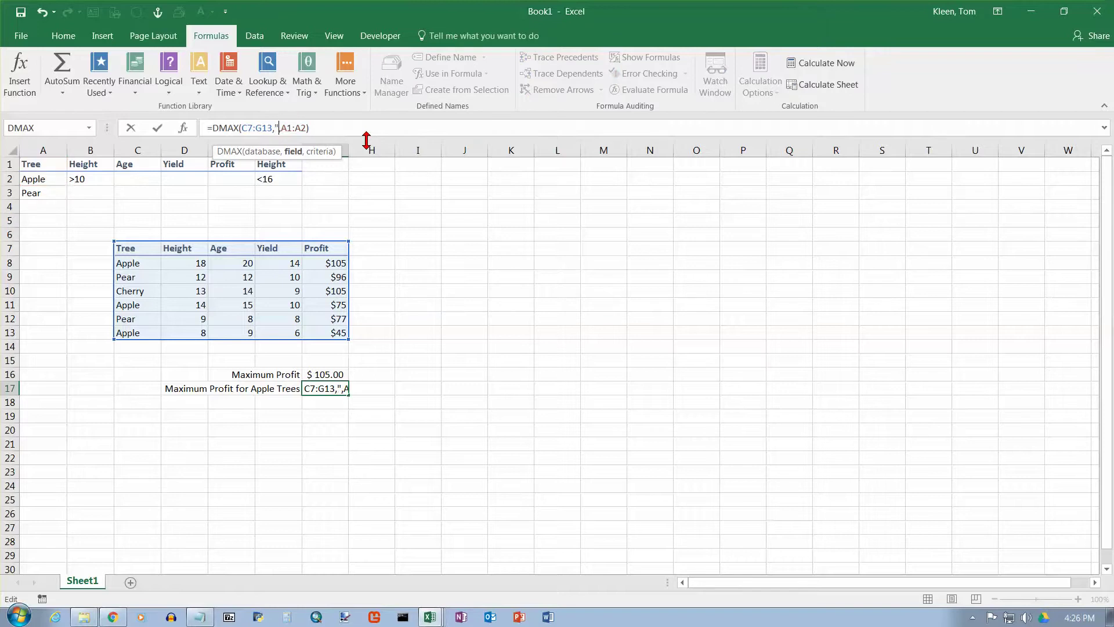
type("Profit")
key("BackSpace")
key("BackSpace")
key("BackSpace")
key("BackSpace")
key("BackSpace")
key("BackSpace")
type("profit\"")
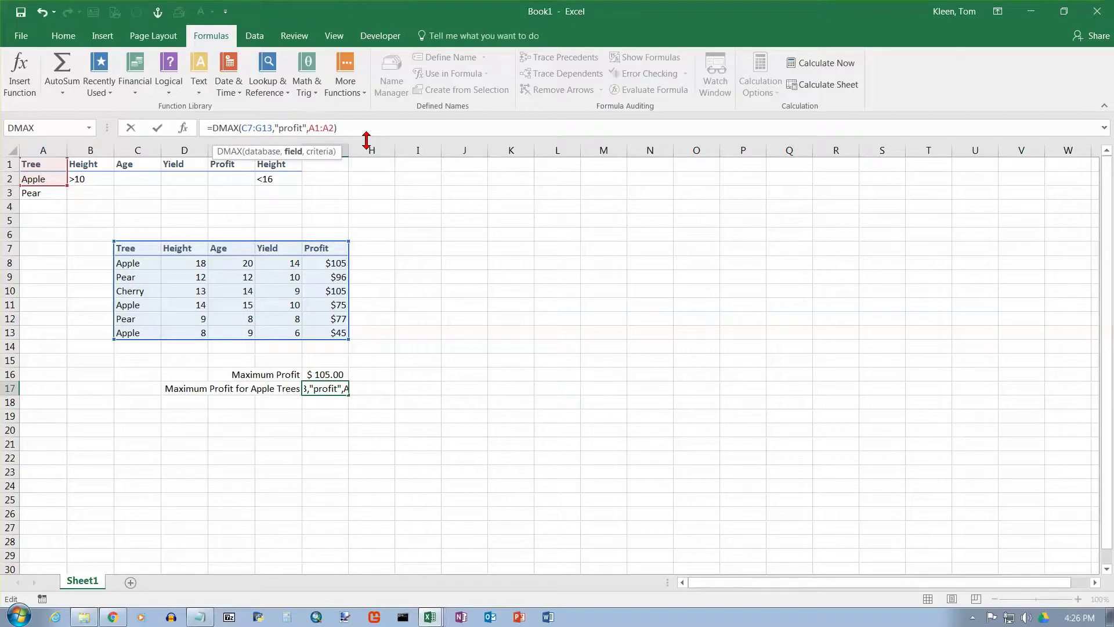
key("Return")
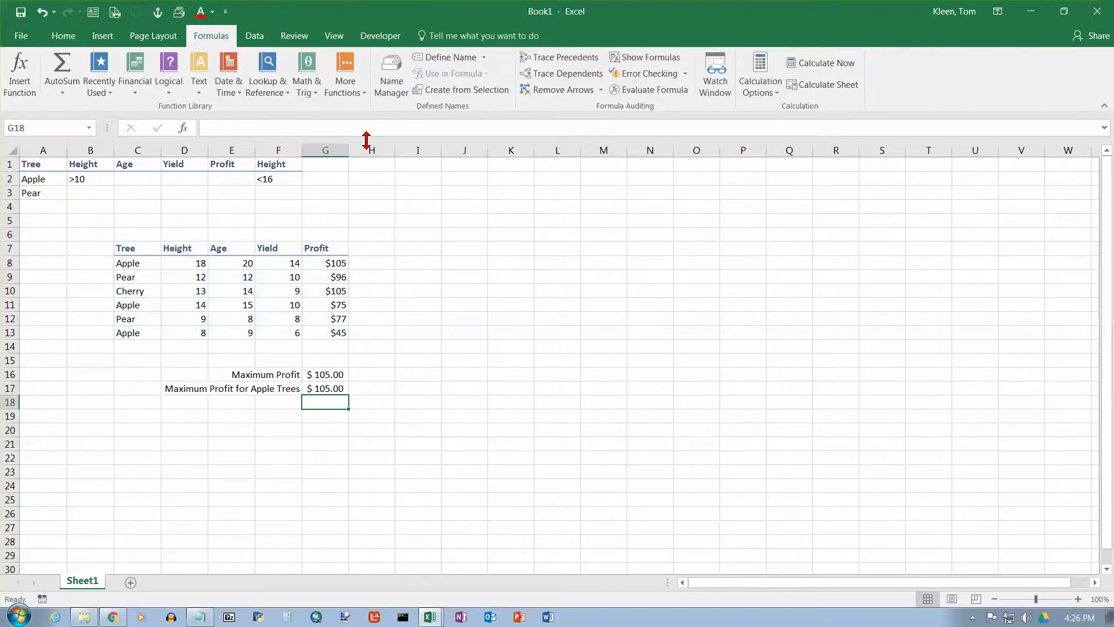
Step: Change the Apple profit in G11 from 75 to 175 and check G17 shows $ 175.00
left_click(332, 388)
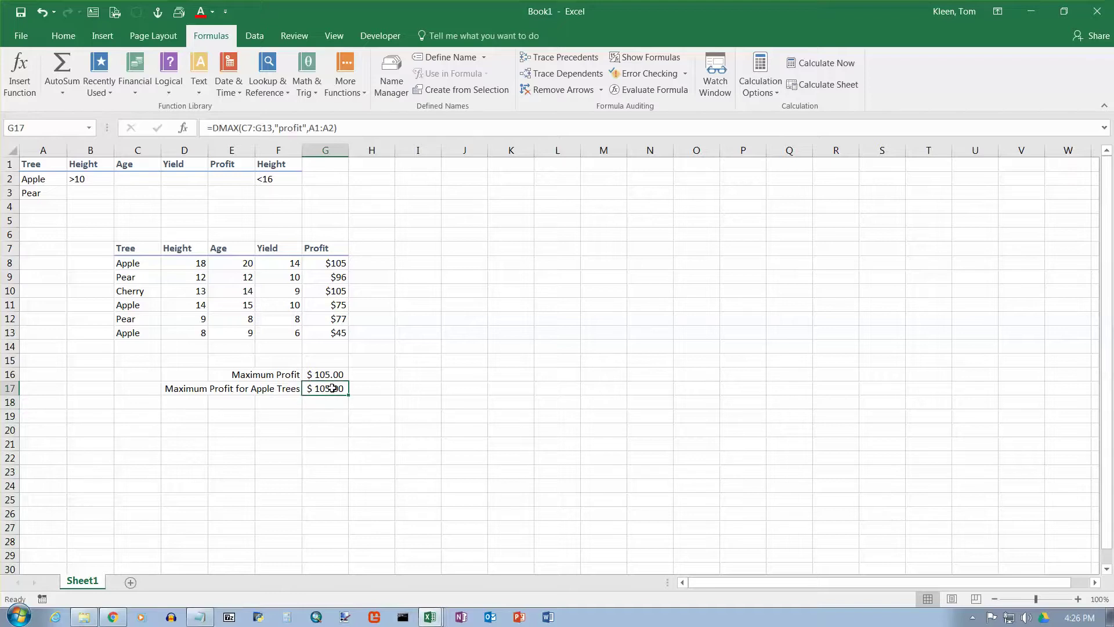
left_click(339, 303)
double_click(342, 303)
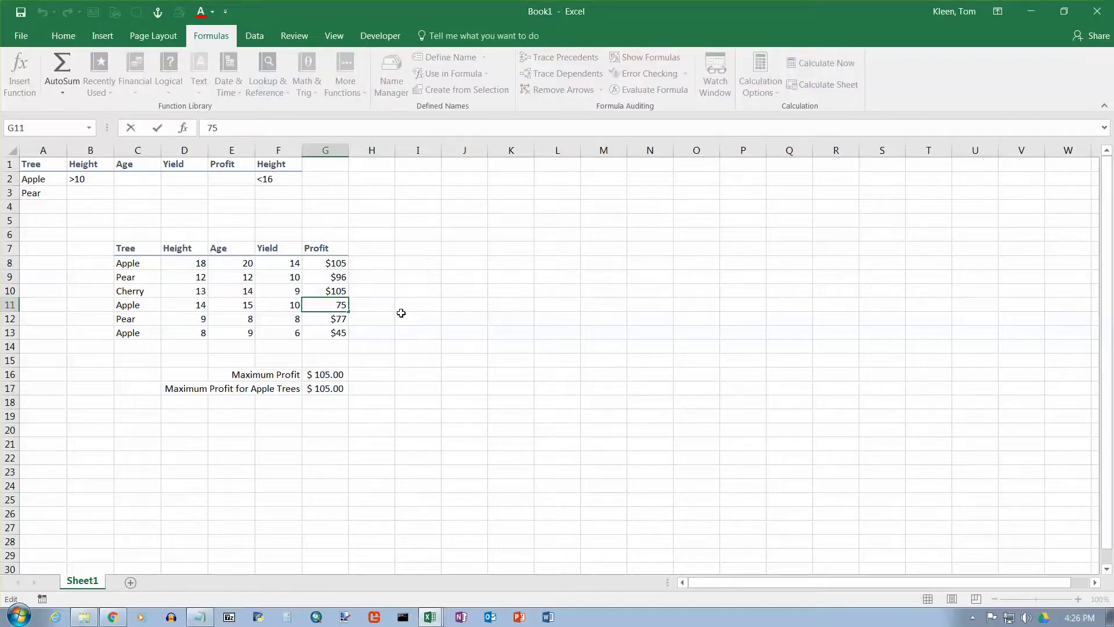
type("1")
key("Return")
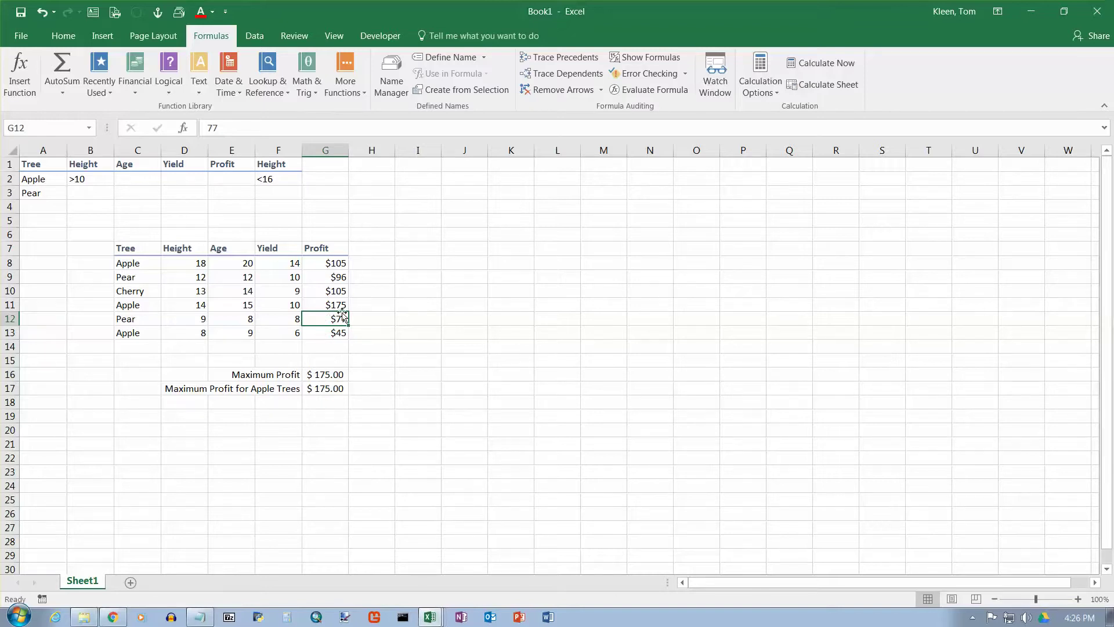
left_click_drag(137, 306, 342, 305)
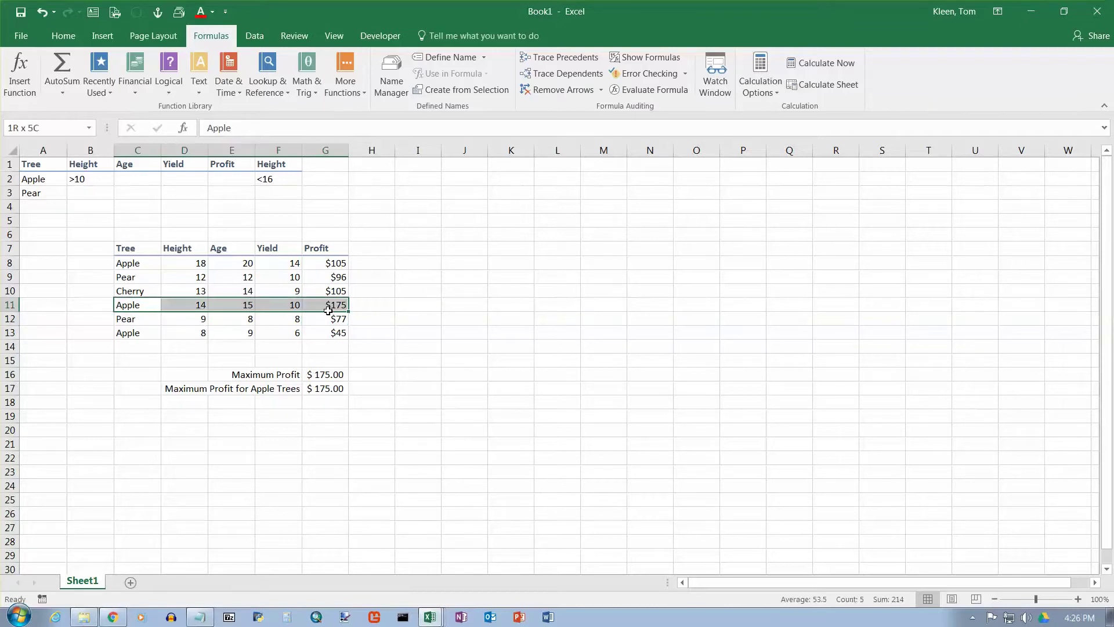
left_click(329, 388)
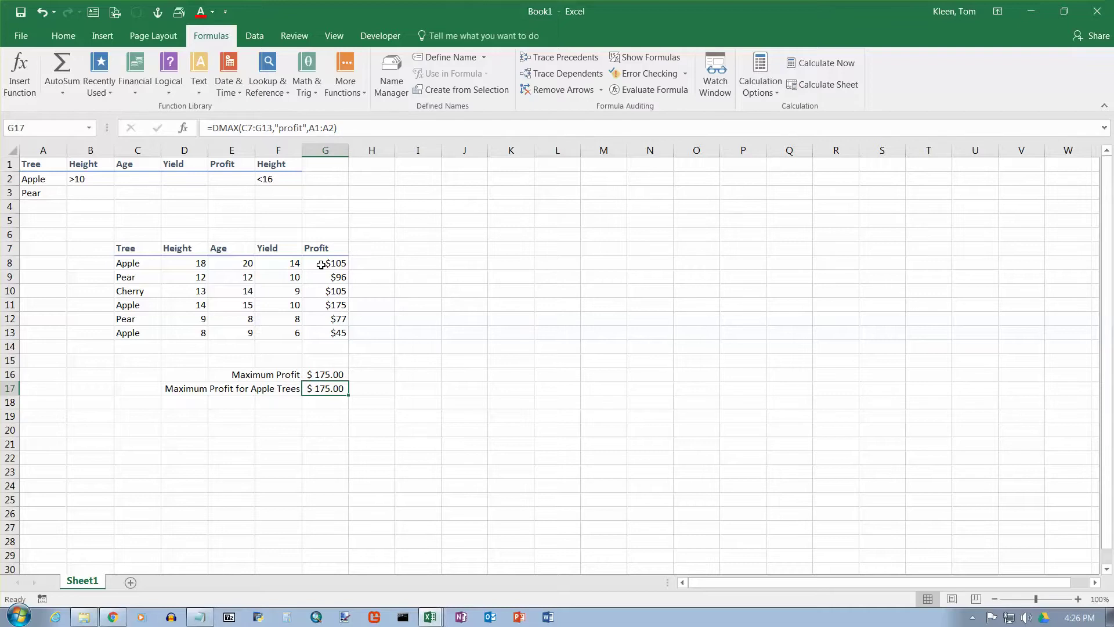
Step: View the DMAX ranges in G17 without changes, then select the tree table C7:G13
double_click(335, 385)
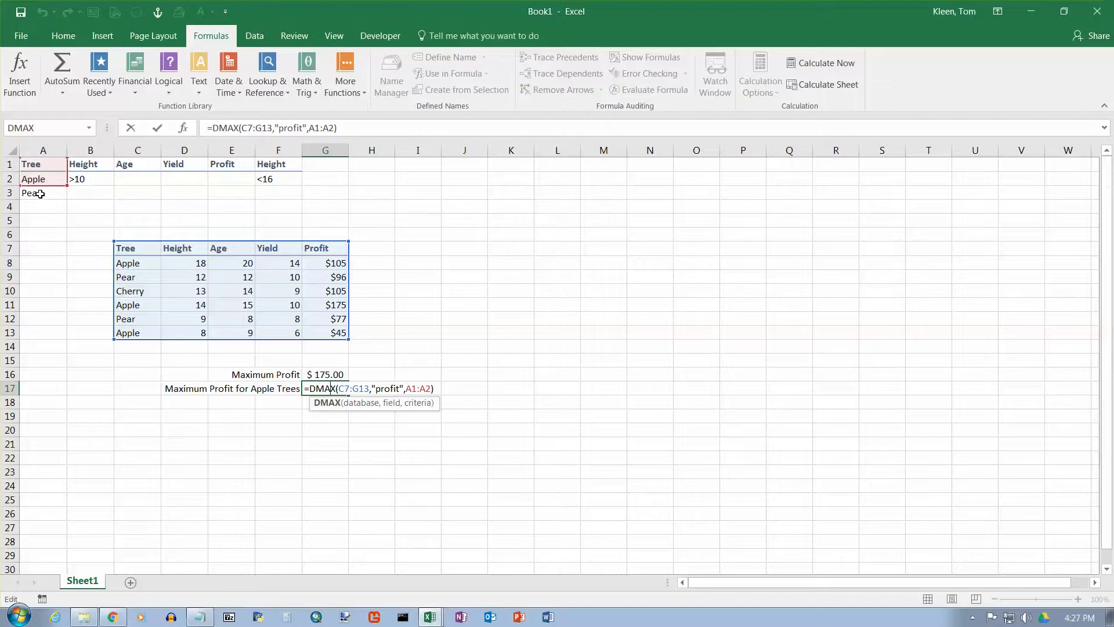
key("ctrl+Return")
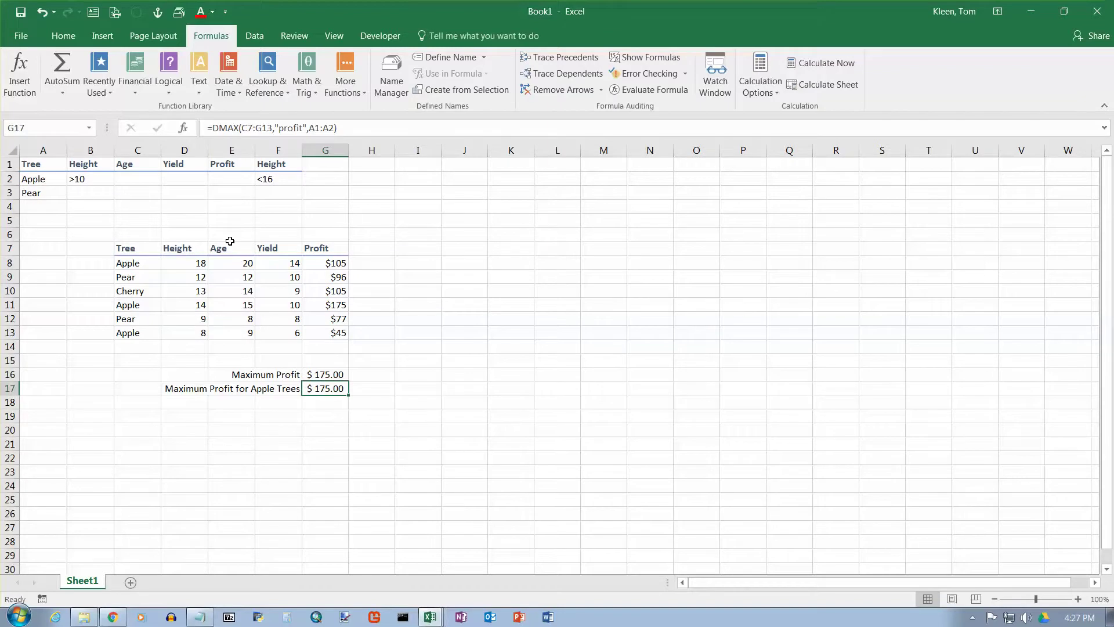
left_click_drag(131, 248, 349, 339)
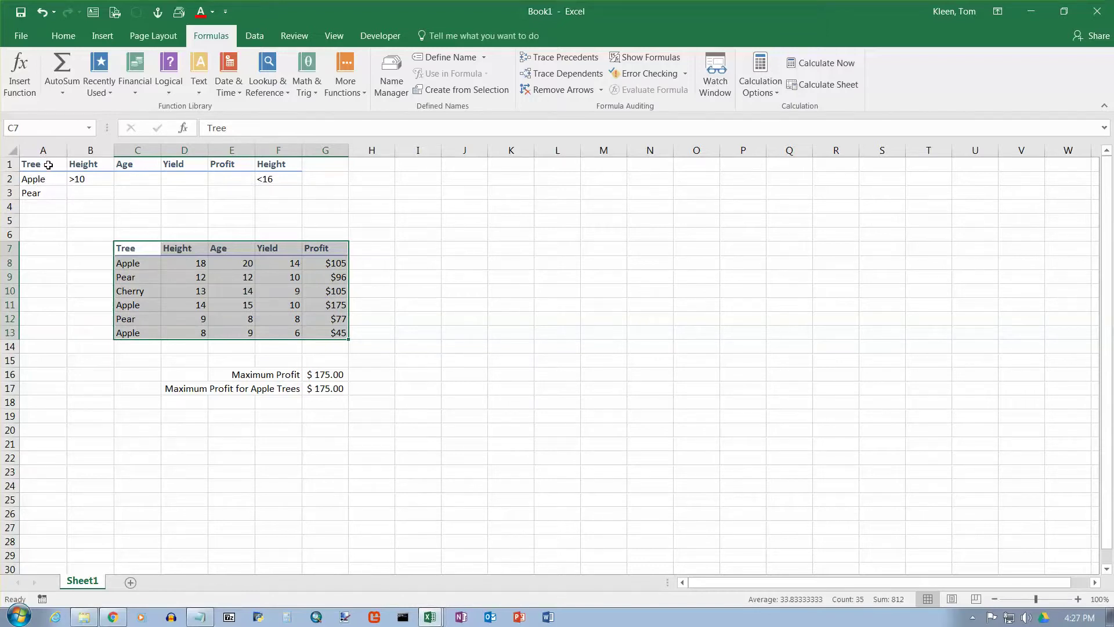
Step: Name the selected tree table C7:G13 'TreeTable' in the Name Box
left_click(51, 128)
type("TreeTable")
key("Return")
Step: Name cells A1:A2 'Criteria' and reopen the DMAX arguments for G17
left_click_drag(43, 162, 47, 179)
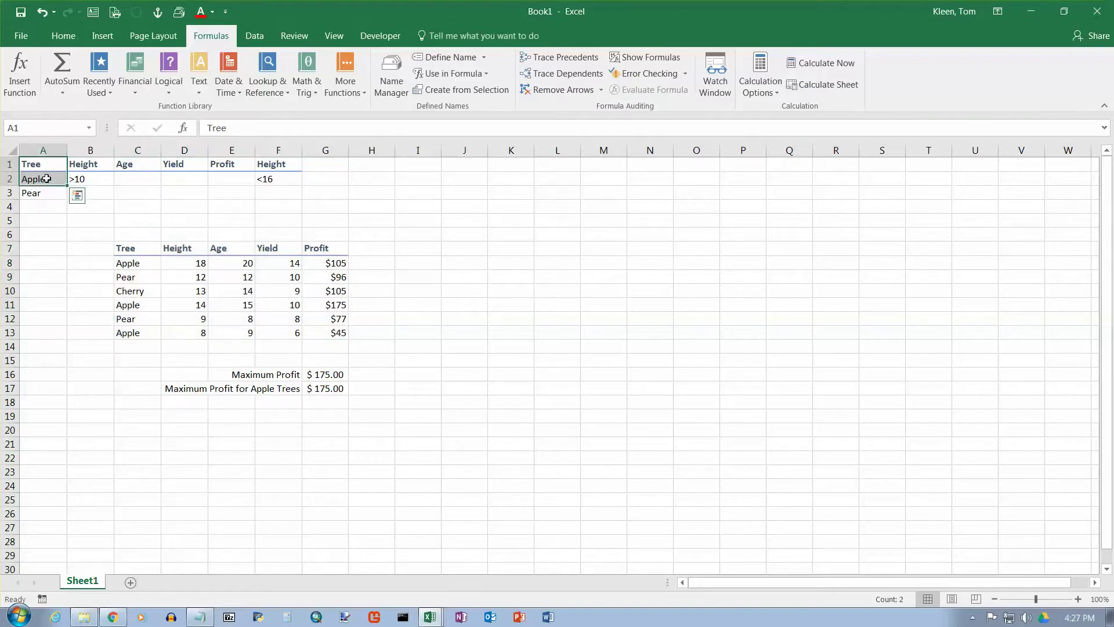
left_click(41, 128)
type("Criteria")
key("Return")
left_click(330, 390)
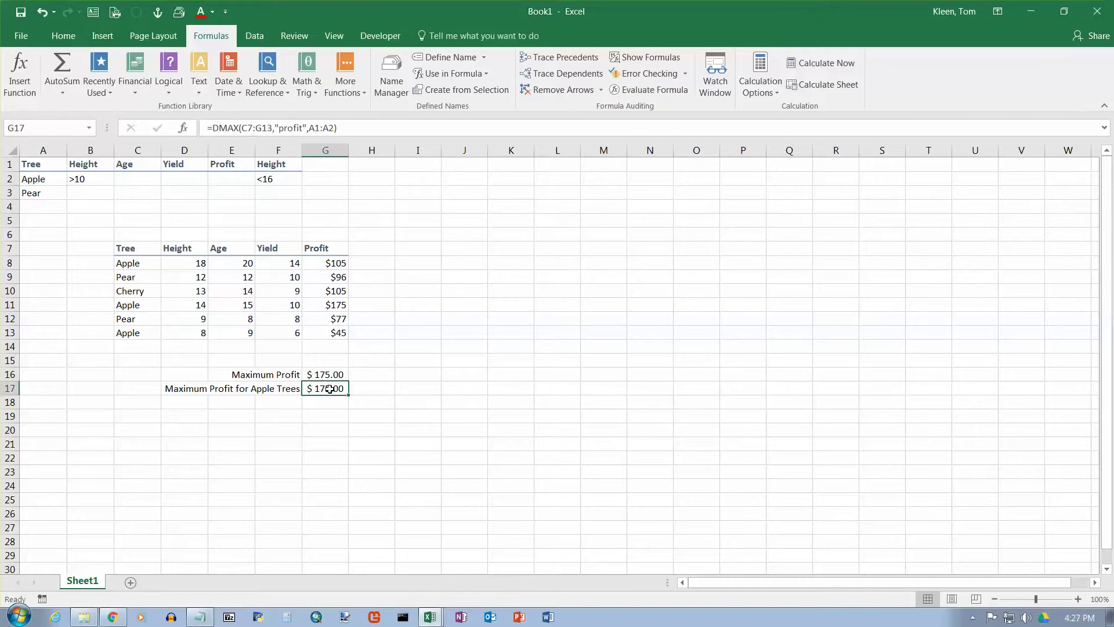
left_click(12, 70)
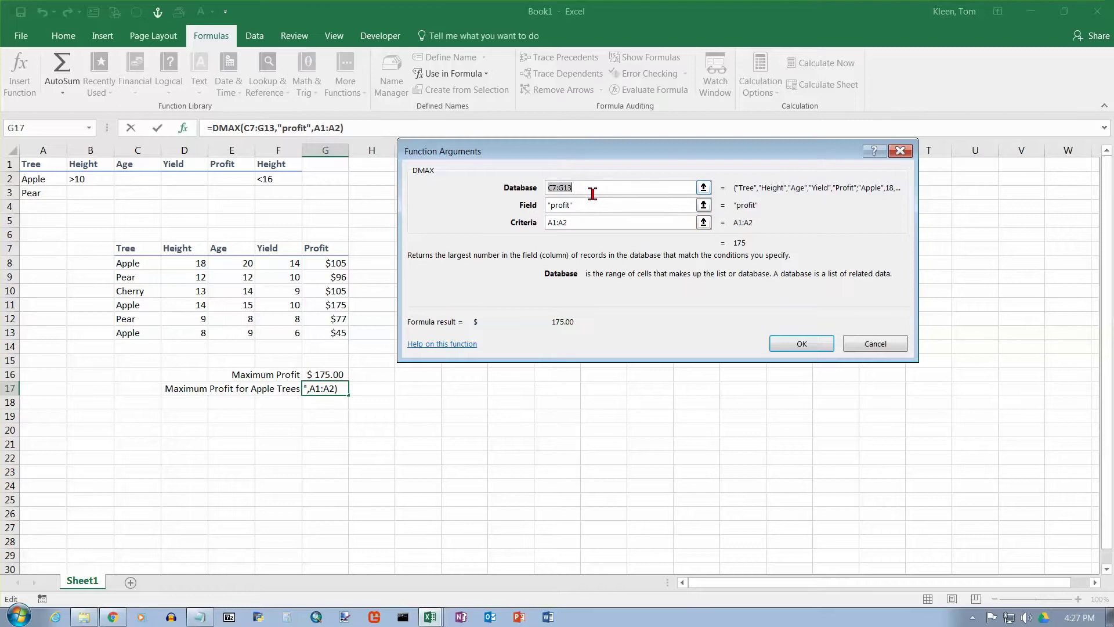
Step: Replace the DMAX ranges with TreeTable and Criteria, keeping the $175.00 result
type("TreeTable")
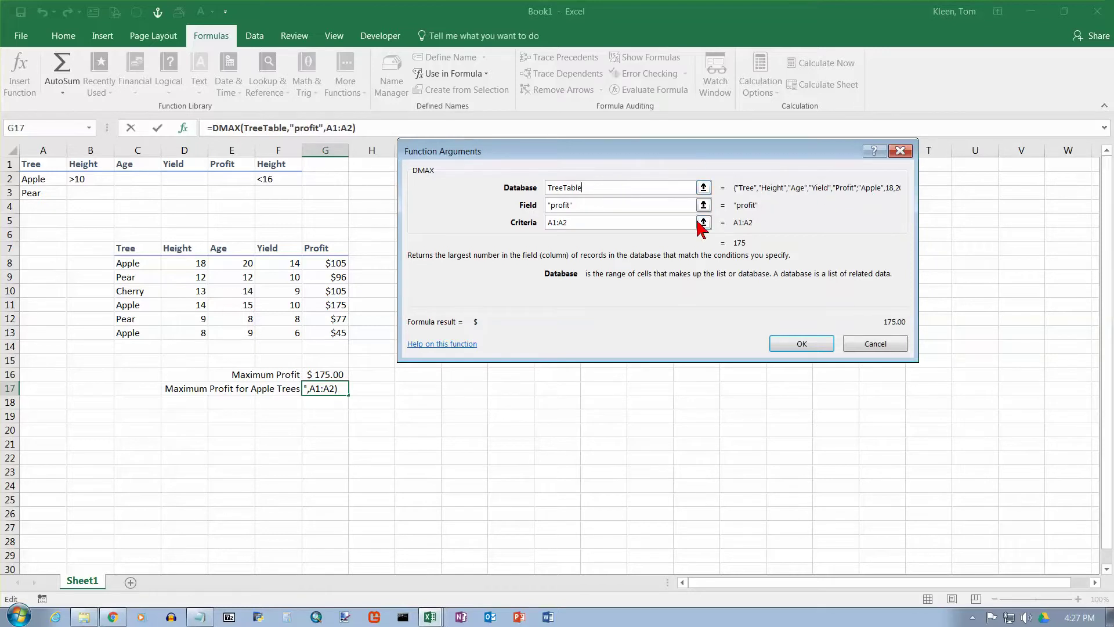
left_click(604, 223)
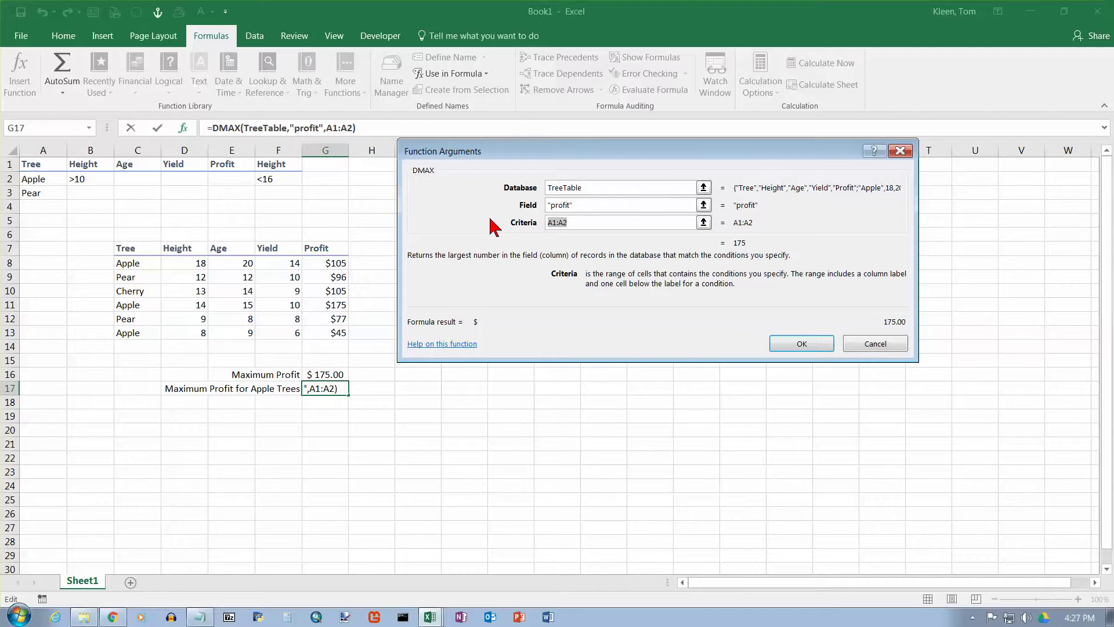
type("Criteria")
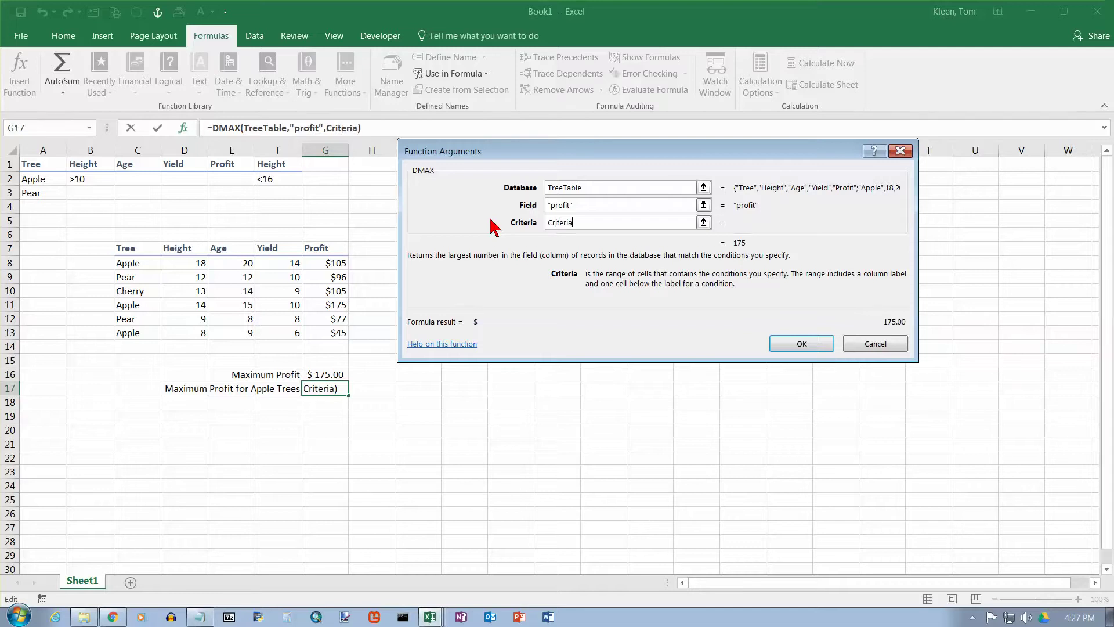
key("Return")
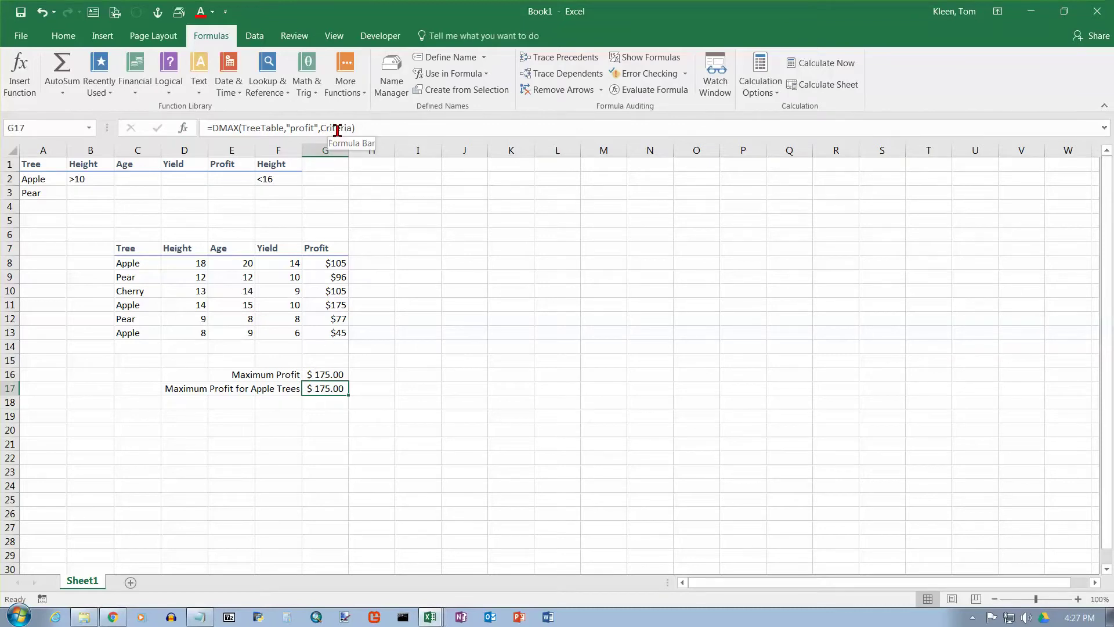
Step: Recheck the DMAX arguments without changes and highlight the Criteria range A1:A2
left_click(19, 75)
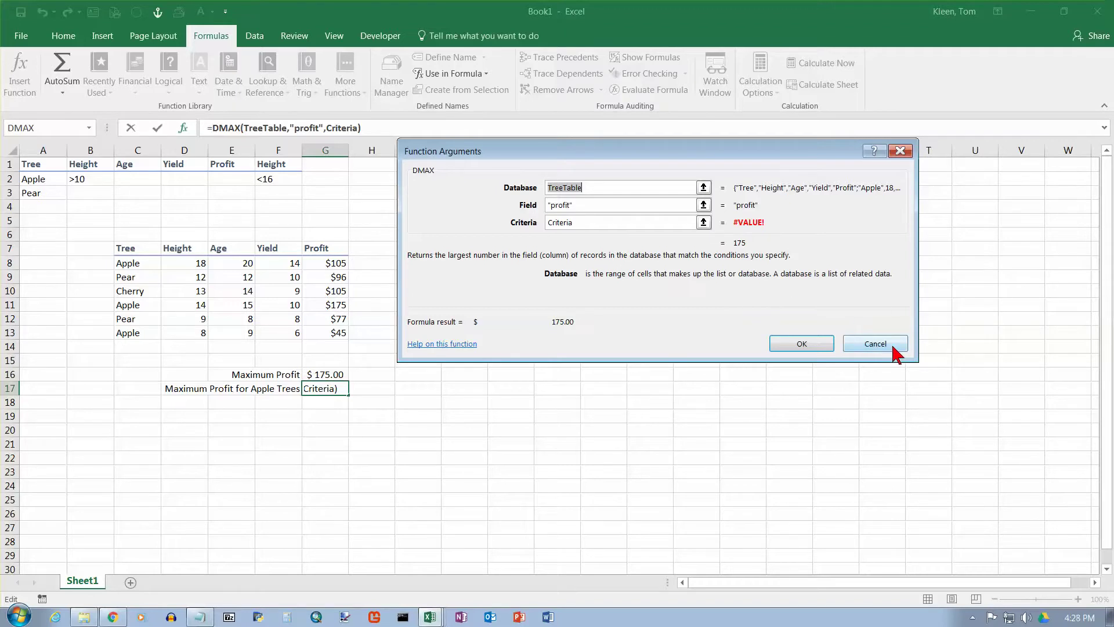
left_click(876, 345)
left_click_drag(47, 165, 46, 178)
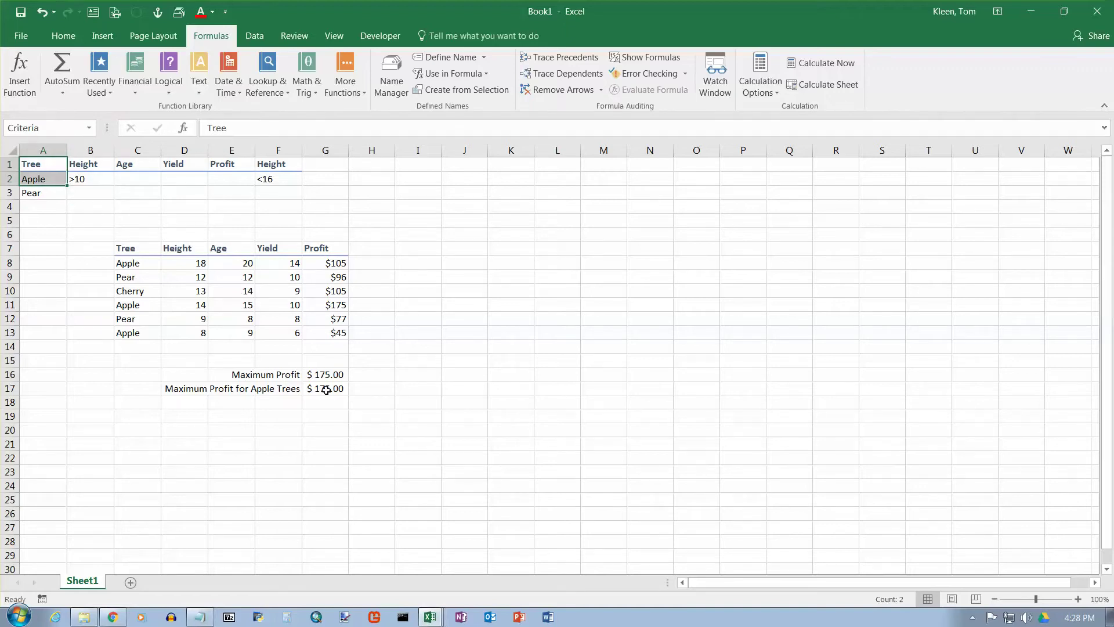
Step: Enter Pear in criteria cell A2
left_click(35, 179)
type("Pear")
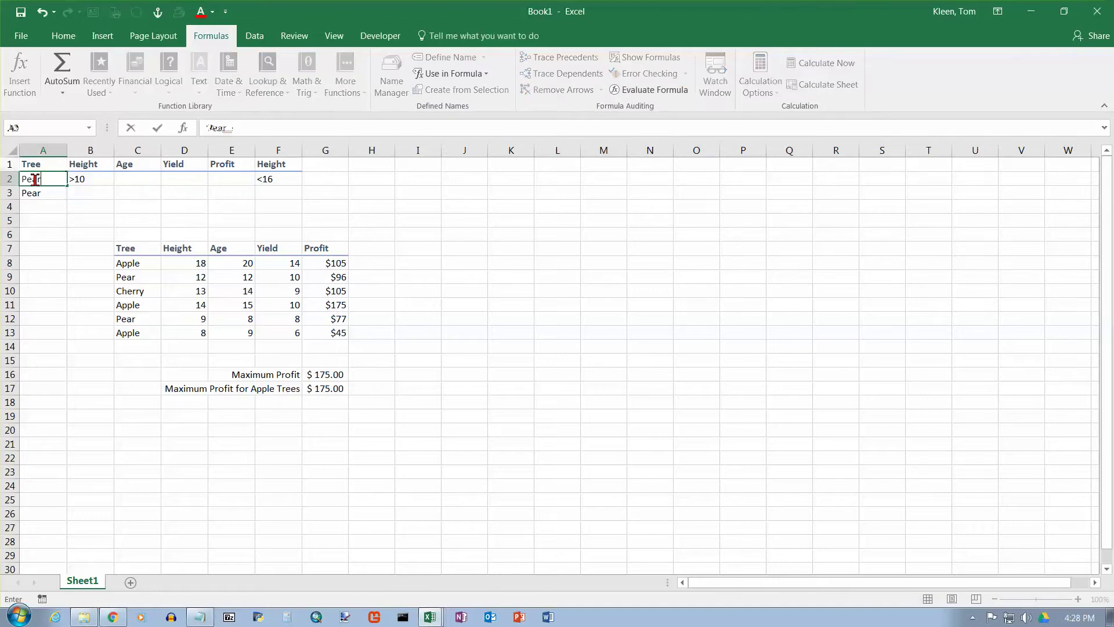
key("Return")
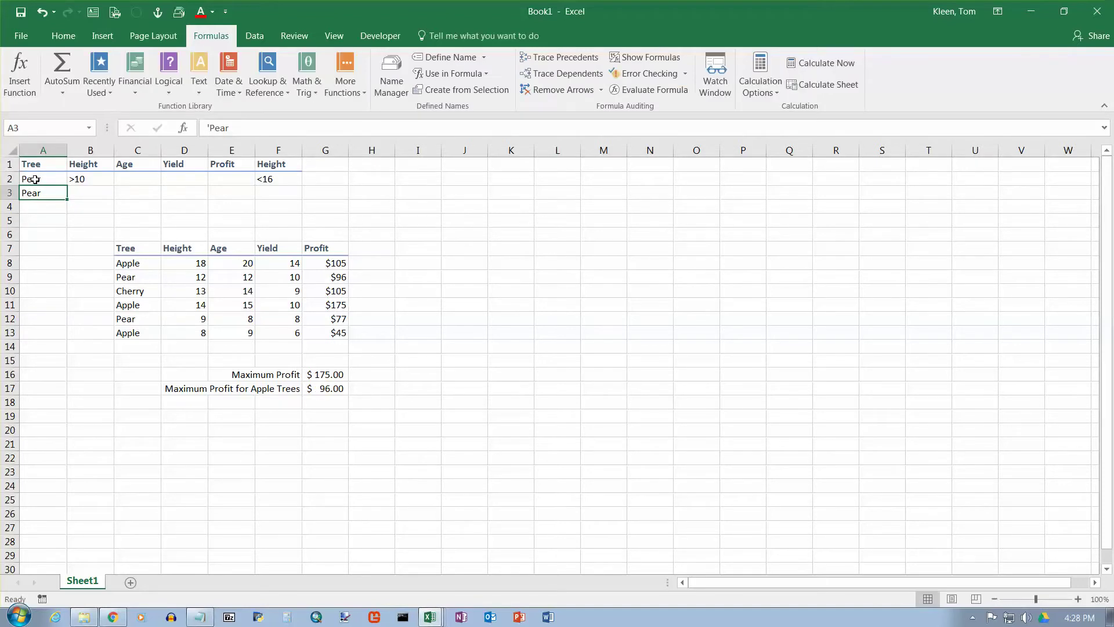
Step: Highlight the two pear rows and select G17, now showing $96.00
left_click_drag(114, 277, 371, 278)
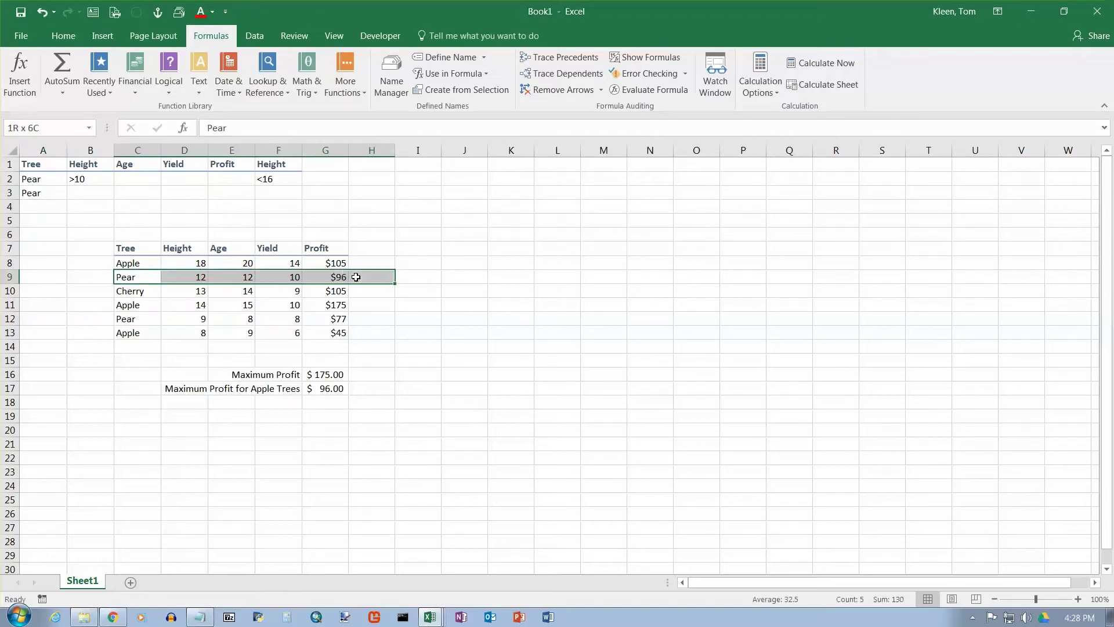
left_click_drag(123, 323, 335, 318)
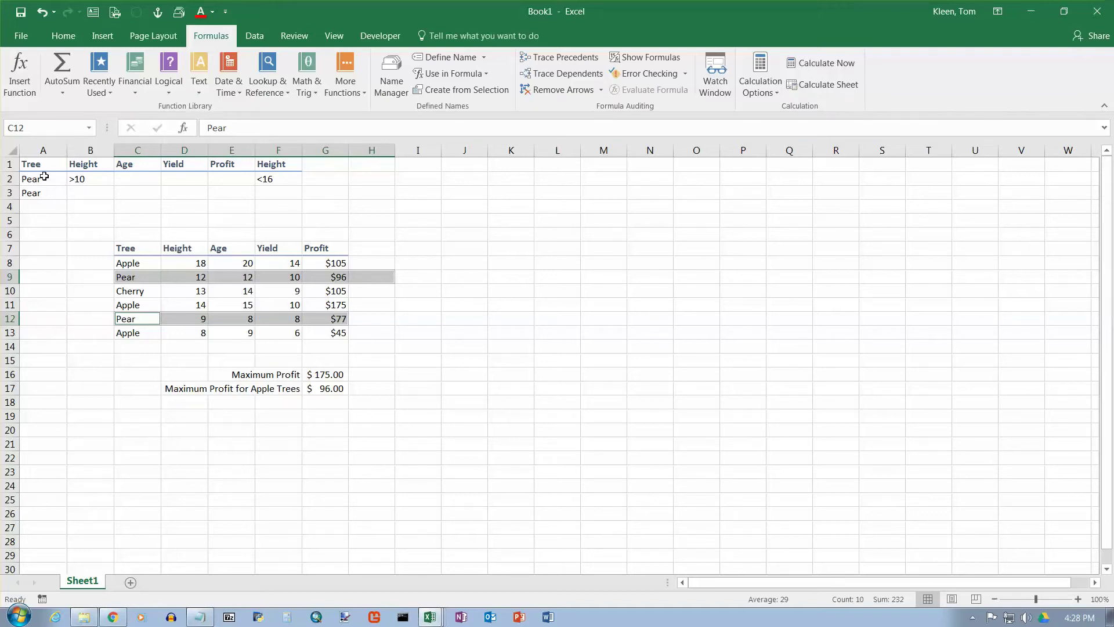
left_click(339, 388)
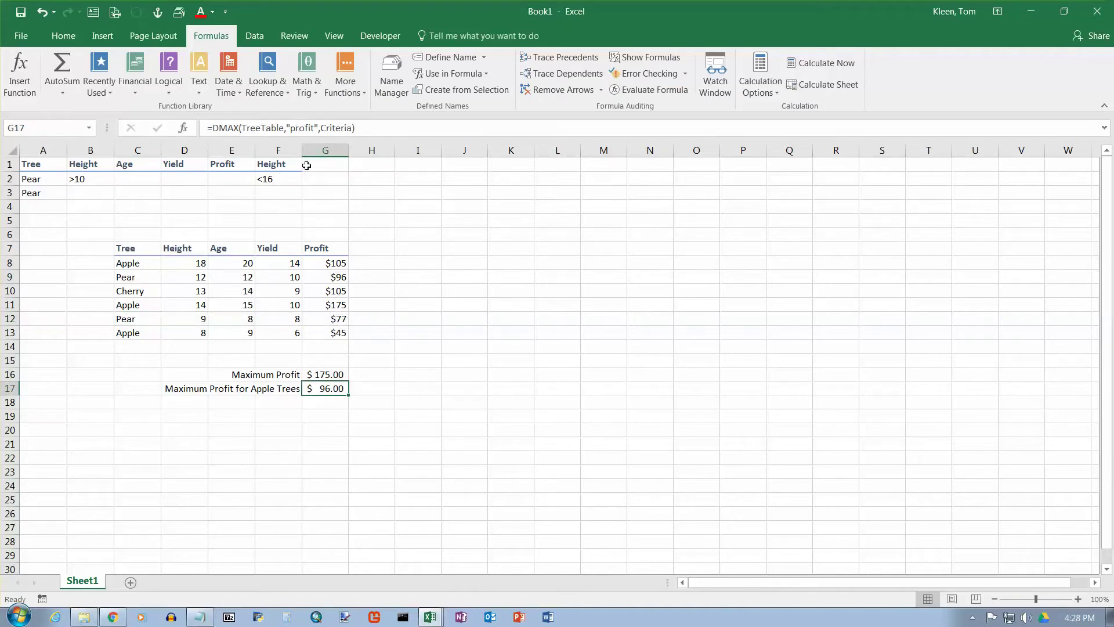
left_click(26, 87)
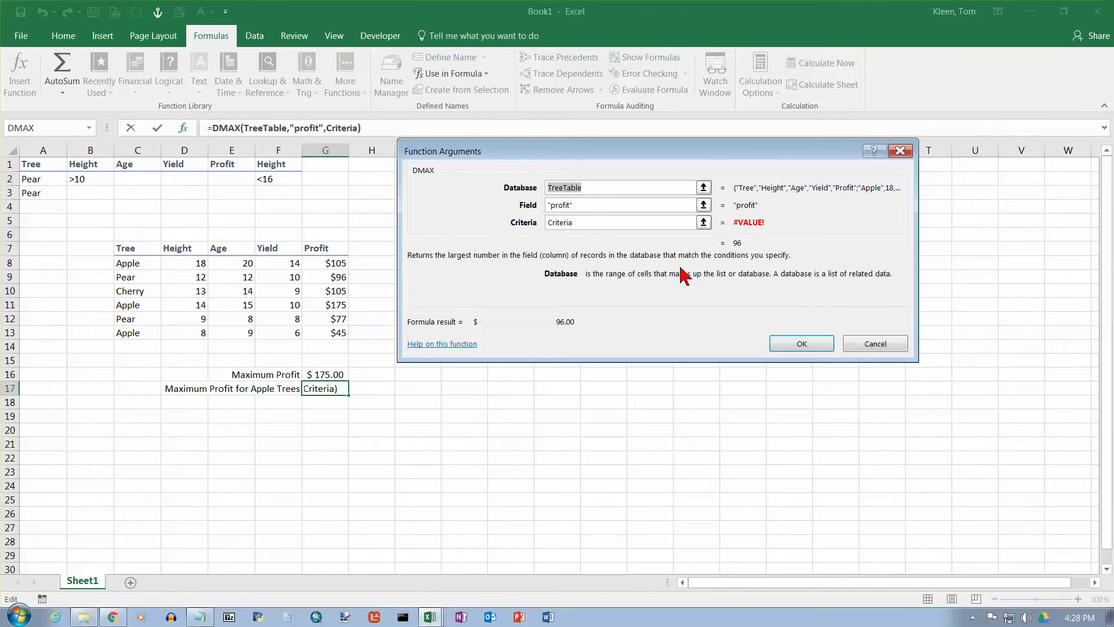
left_click(600, 222)
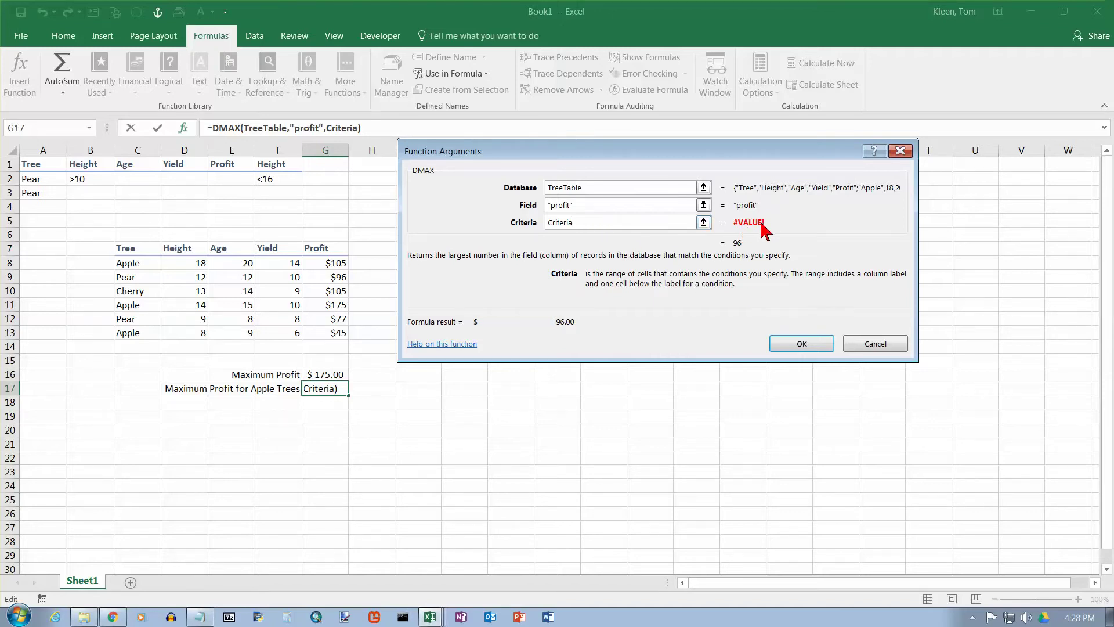
left_click(875, 345)
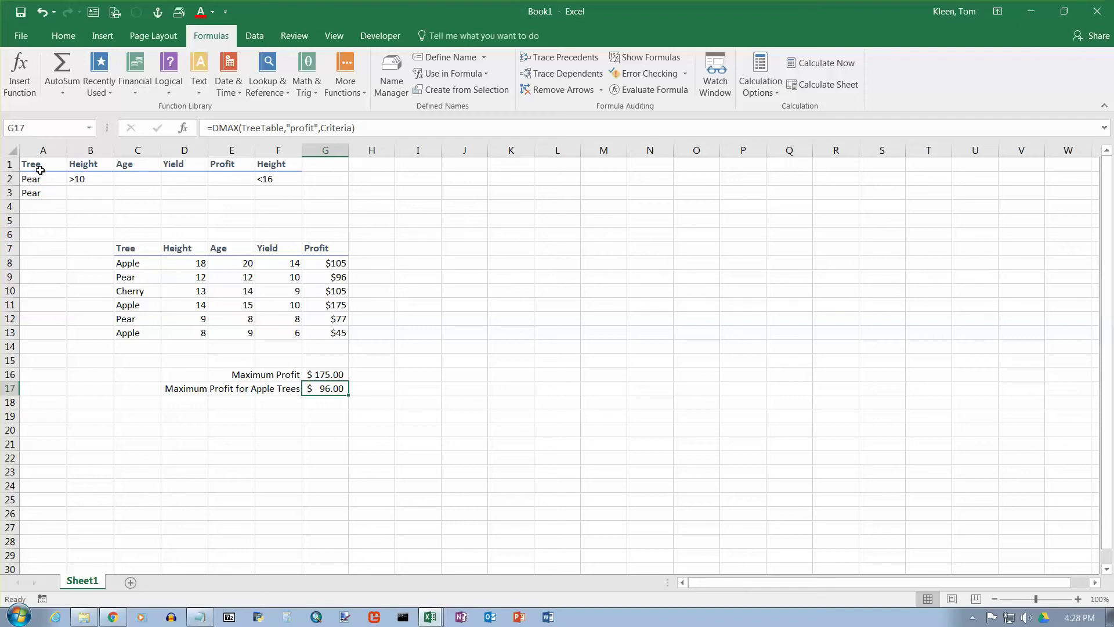
left_click_drag(42, 166, 280, 180)
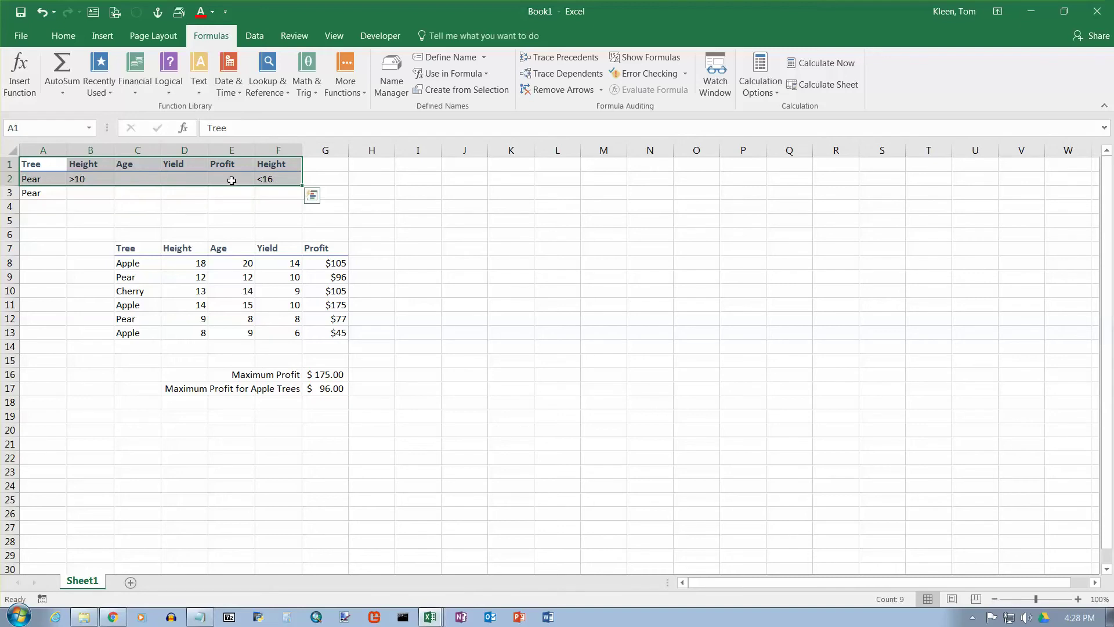
left_click(38, 178)
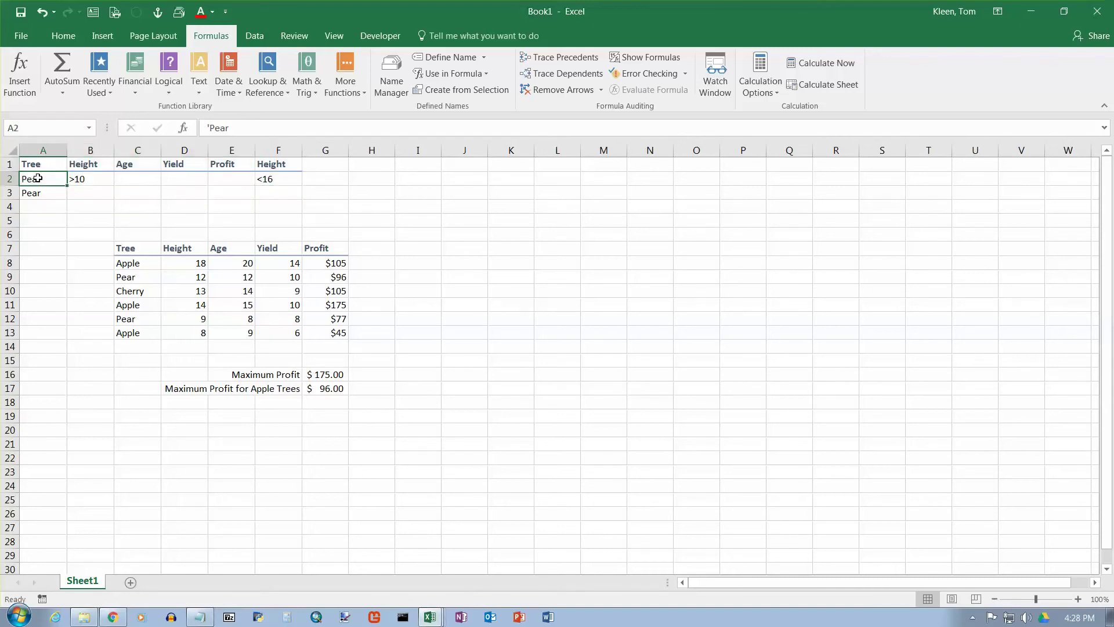
left_click_drag(38, 164, 39, 191)
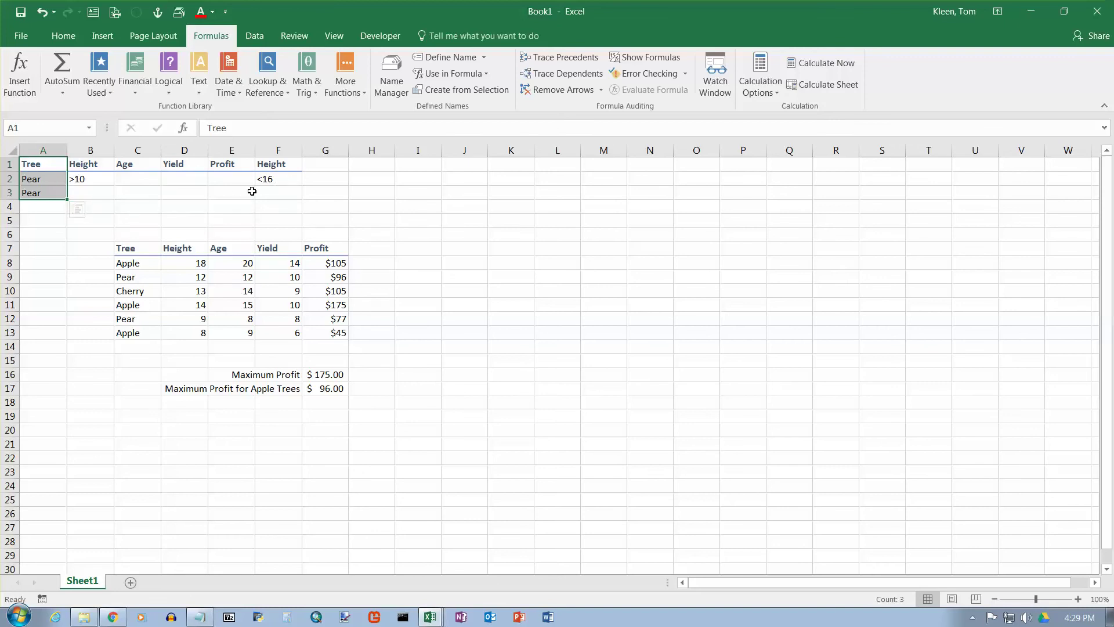
left_click(345, 389)
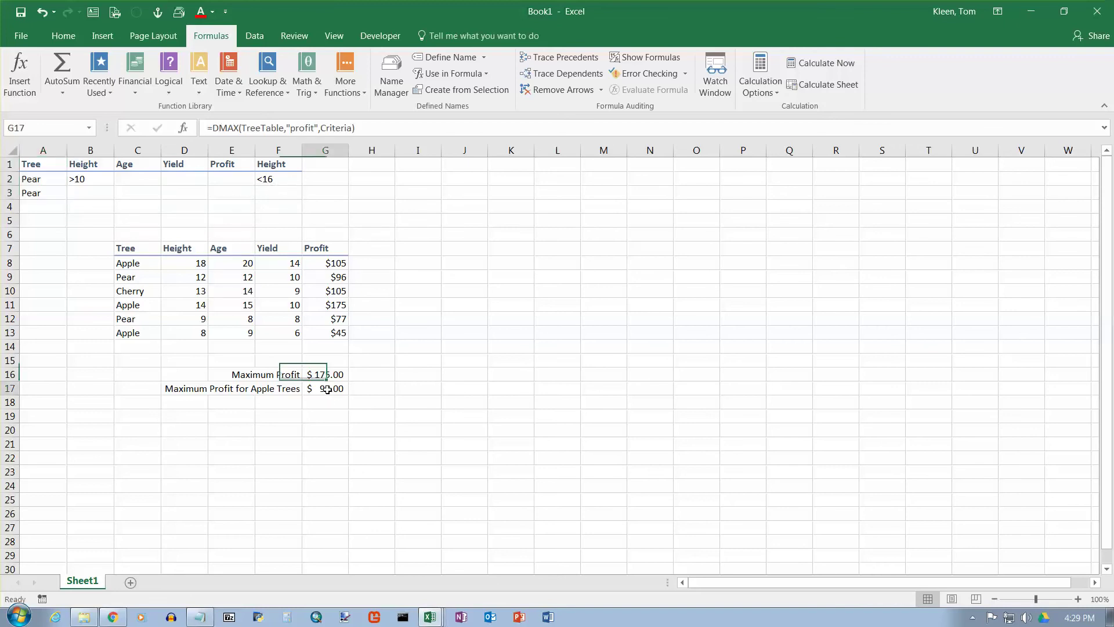